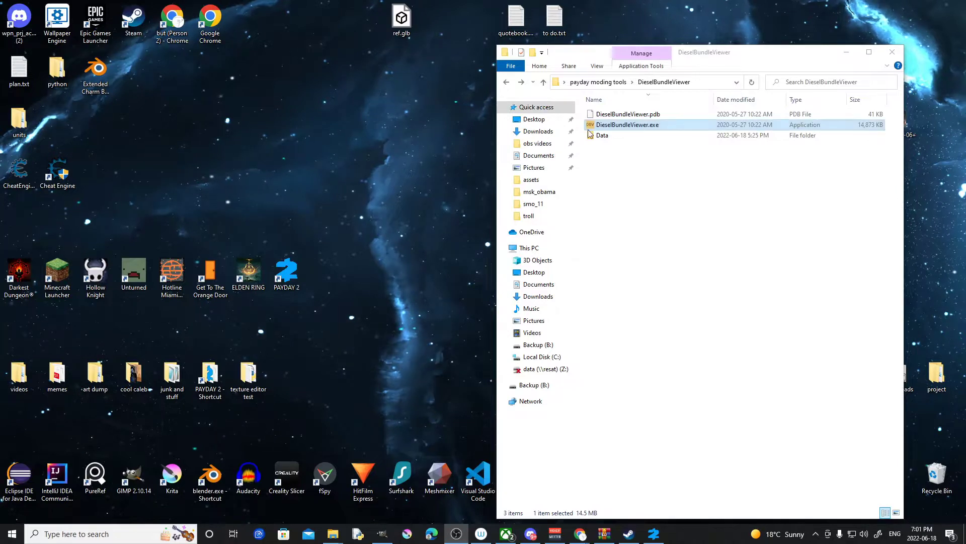
Look over the DieselBundleViewer folder and its Data hashlist file, then reposition the window
{"action": "left_click", "coordinate": [134, 476]}
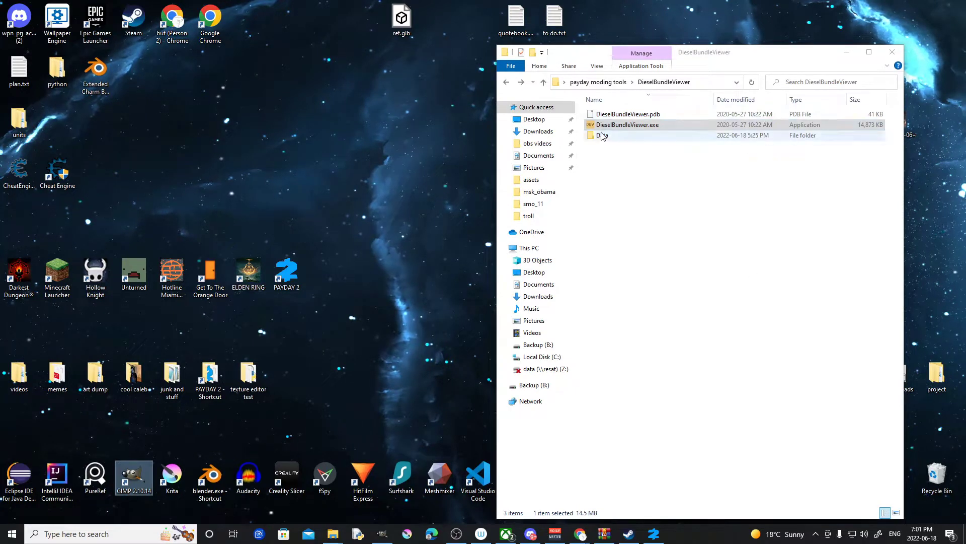
{"action": "left_click", "coordinate": [620, 125]}
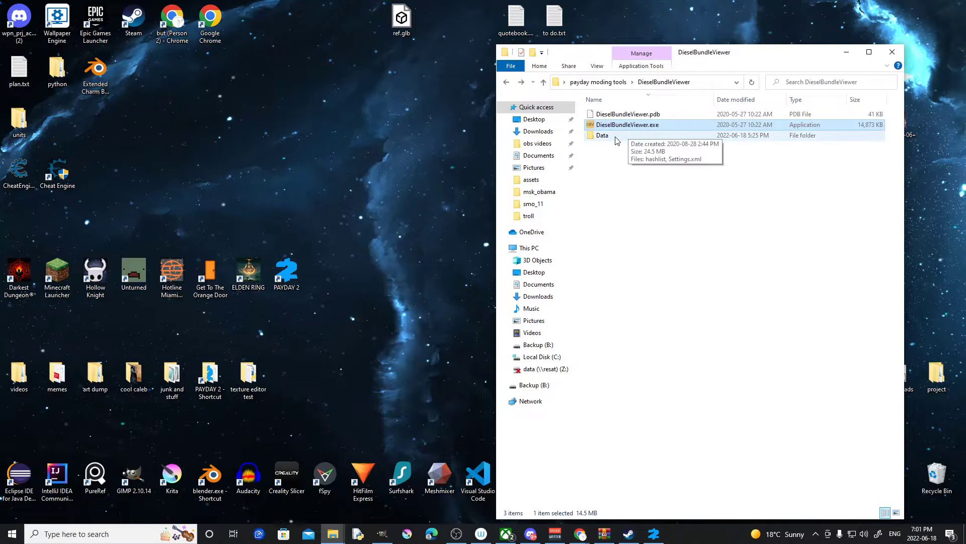
{"action": "key", "text": "alt+Tab"}
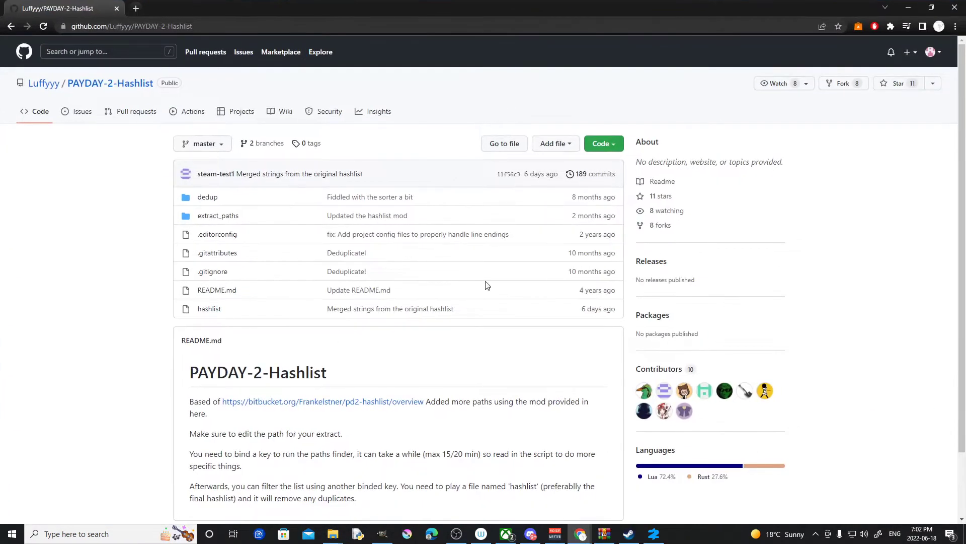
{"action": "key", "text": "alt+Tab"}
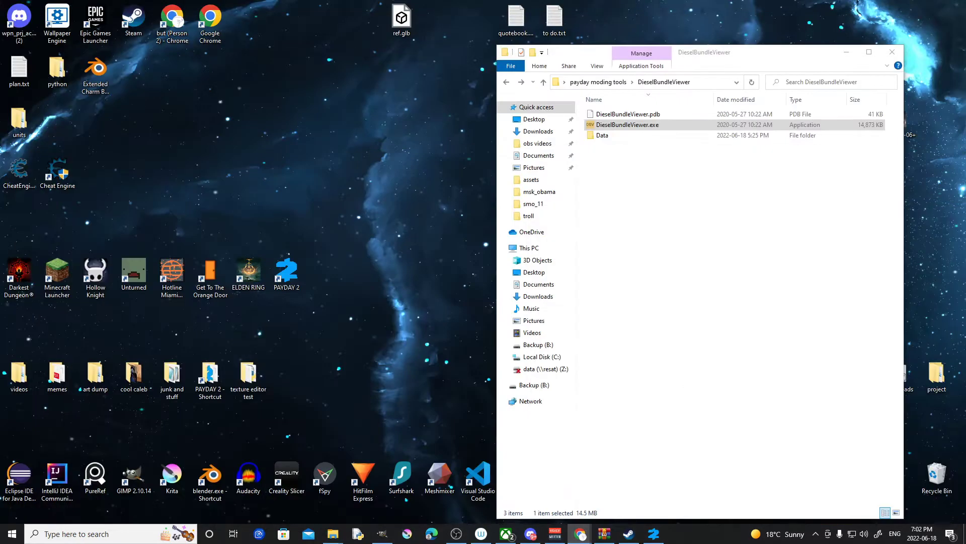
{"action": "double_click", "coordinate": [599, 135]}
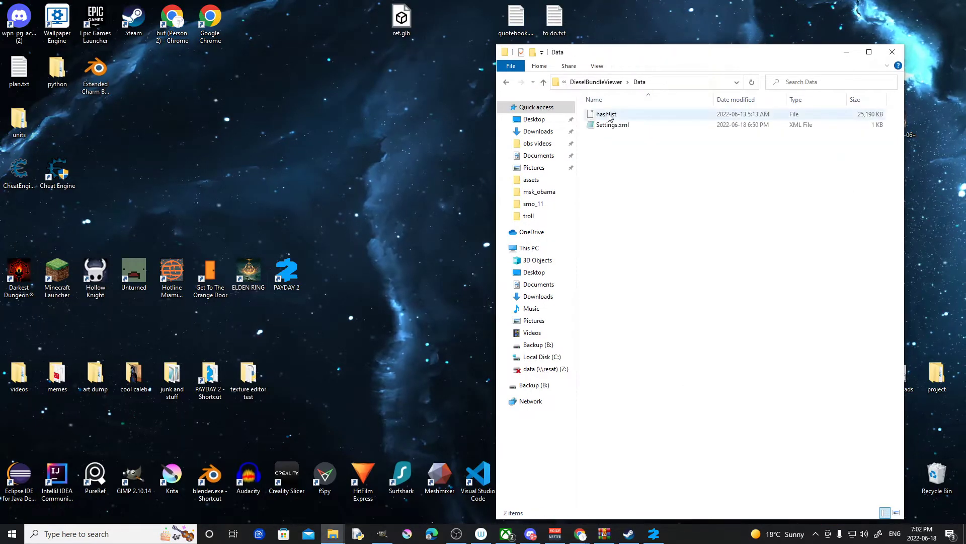
{"action": "left_click", "coordinate": [607, 114]}
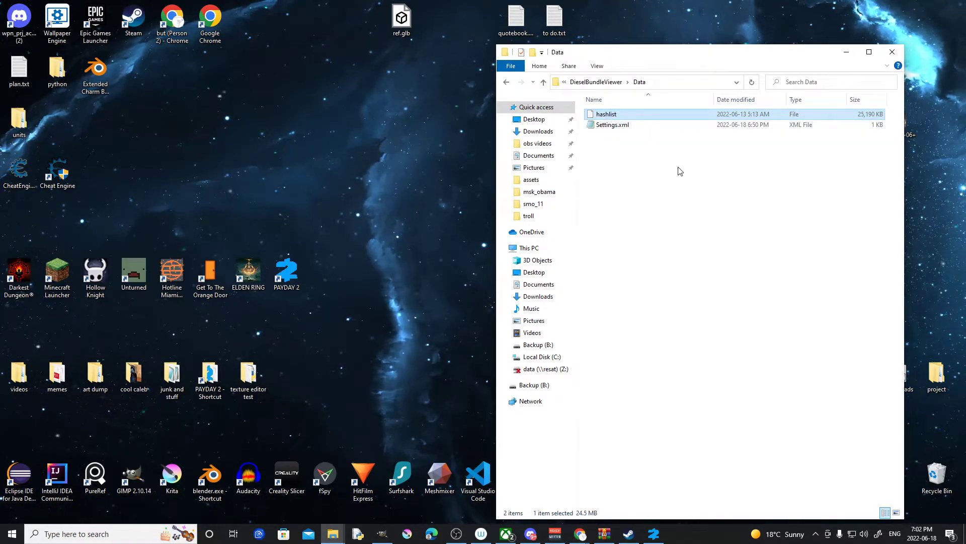
{"action": "key", "text": "alt+Left"}
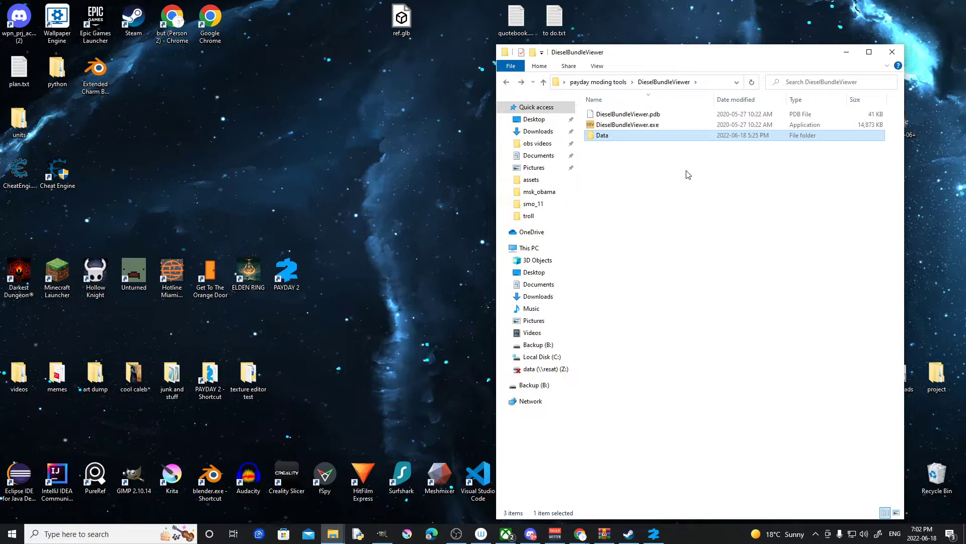
{"action": "left_click_drag", "start_coordinate": [667, 59], "coordinate": [647, 46]}
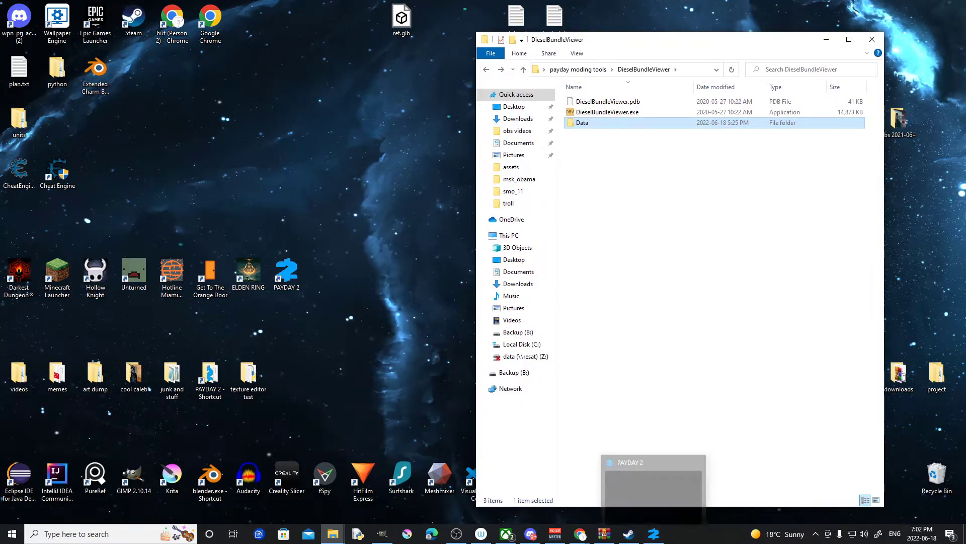
In PAYDAY 2, dismiss the mod notice and open the inventory's Melee slot to see the cleaver
{"action": "left_click", "coordinate": [654, 535]}
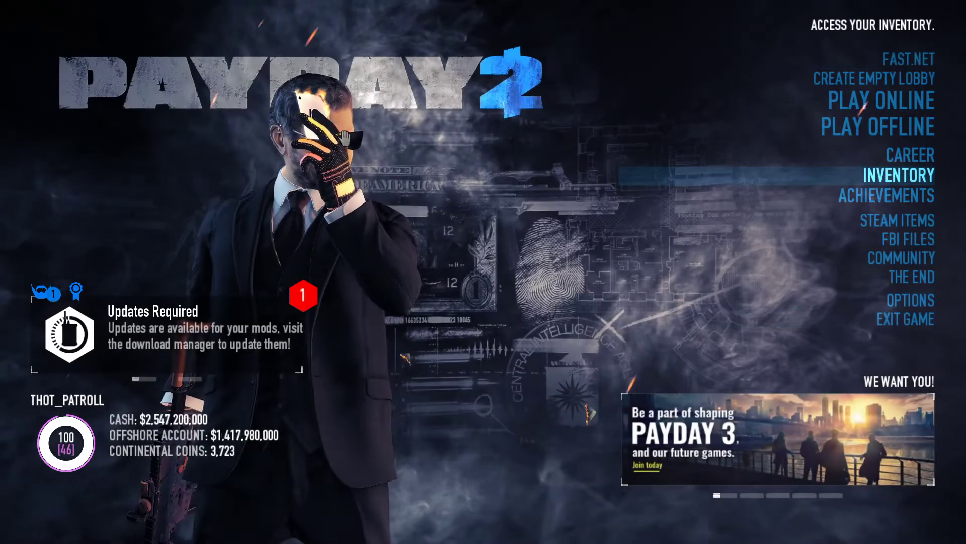
{"action": "left_click", "coordinate": [899, 175]}
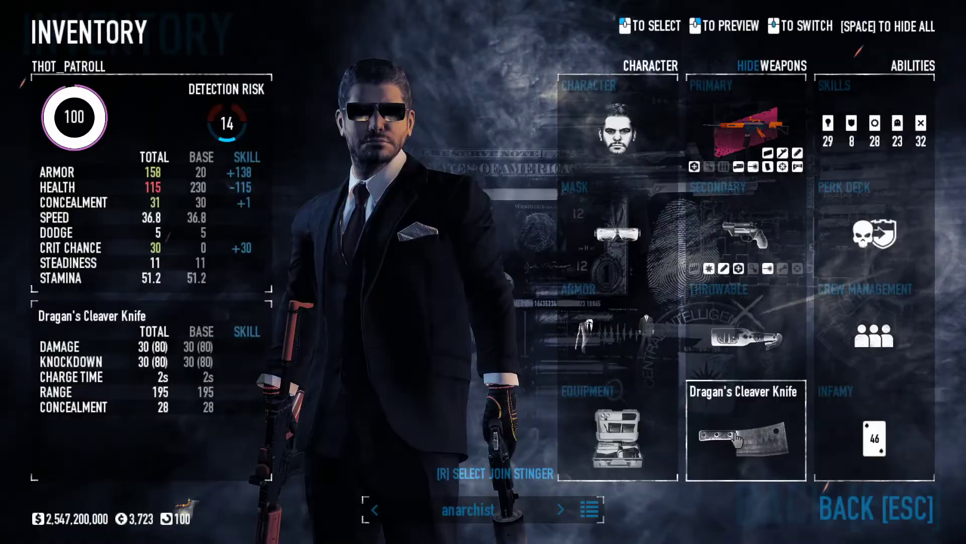
{"action": "left_click", "coordinate": [735, 440]}
{"action": "left_click", "coordinate": [891, 506]}
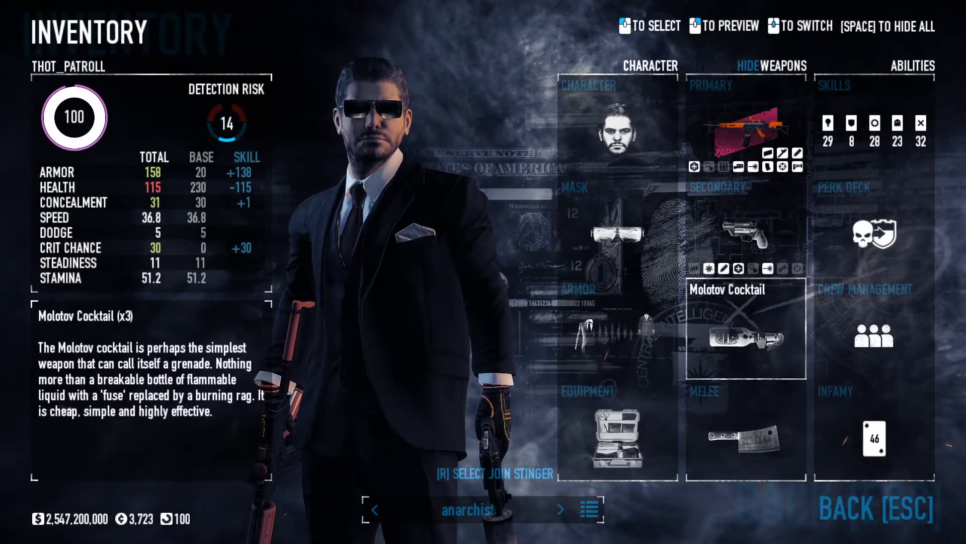
{"action": "left_click", "coordinate": [764, 429]}
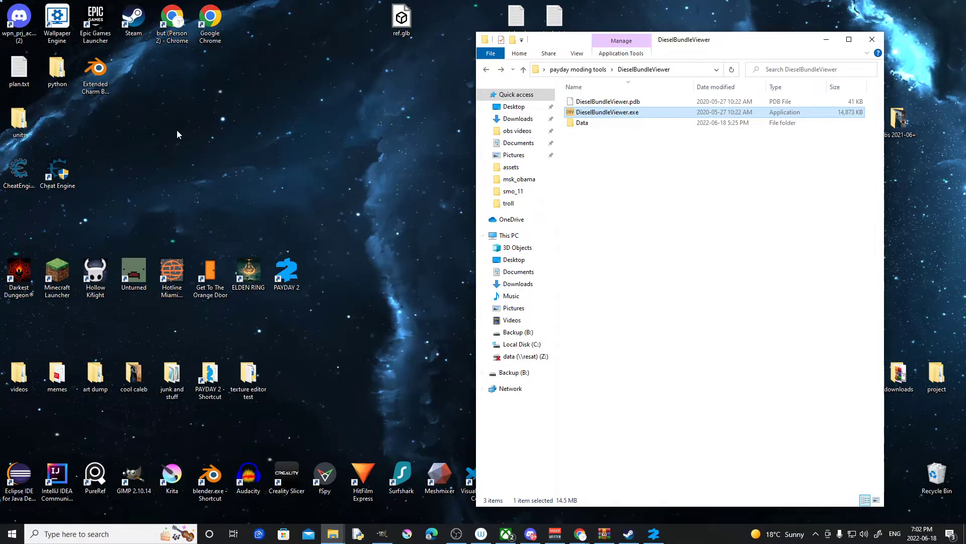
Load PAYDAY 2's bundle_db.blb into Diesel Bundle Viewer
{"action": "left_click", "coordinate": [41, 48]}
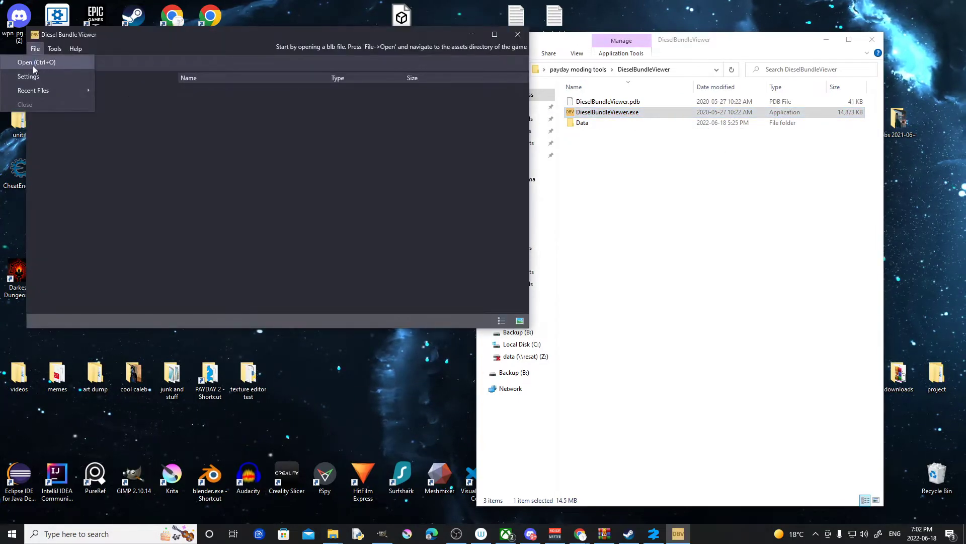
{"action": "left_click", "coordinate": [32, 63]}
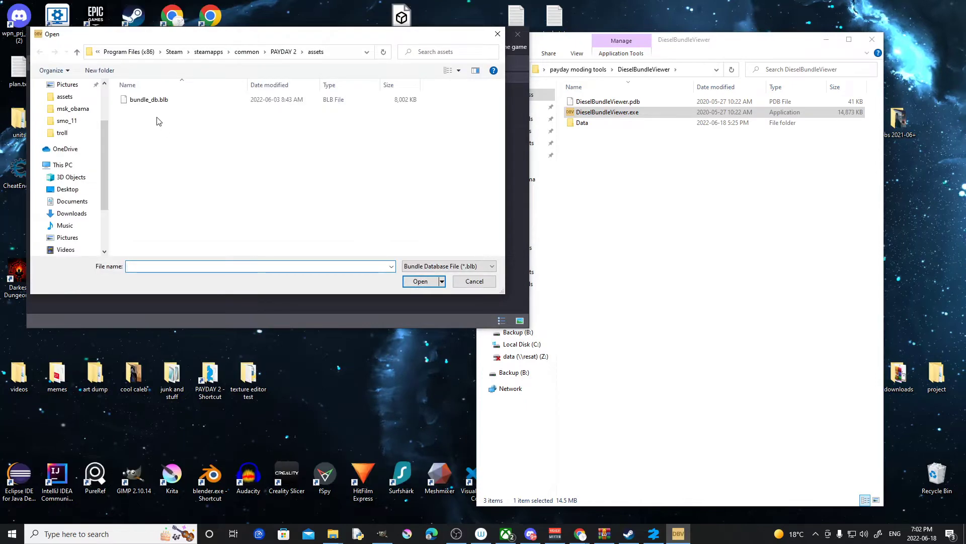
{"action": "left_click", "coordinate": [212, 110]}
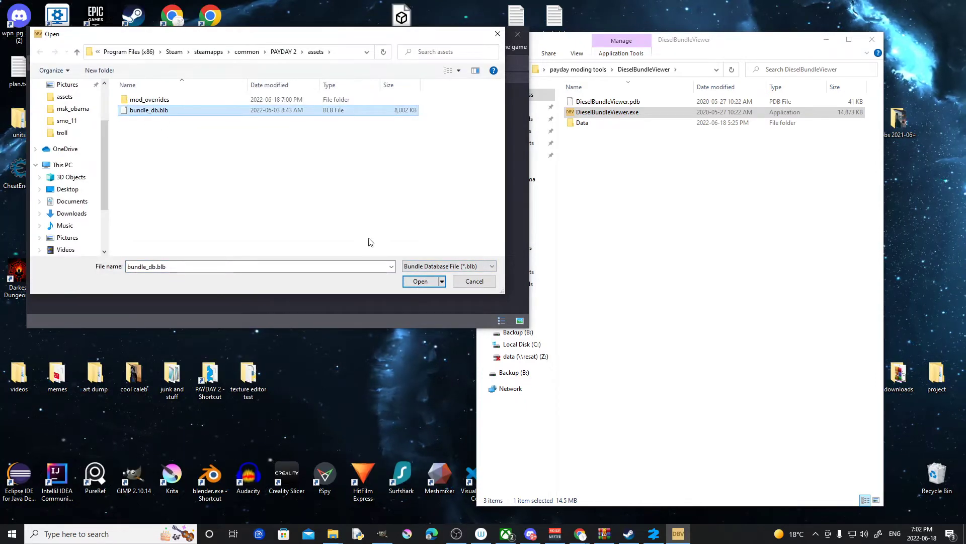
{"action": "left_click", "coordinate": [422, 280]}
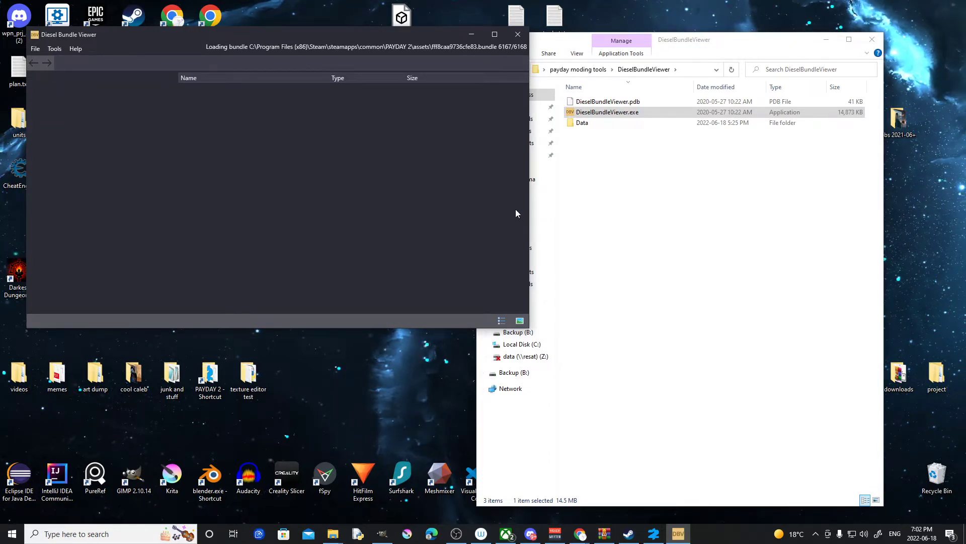
{"action": "left_click_drag", "start_coordinate": [330, 36], "coordinate": [436, 40]}
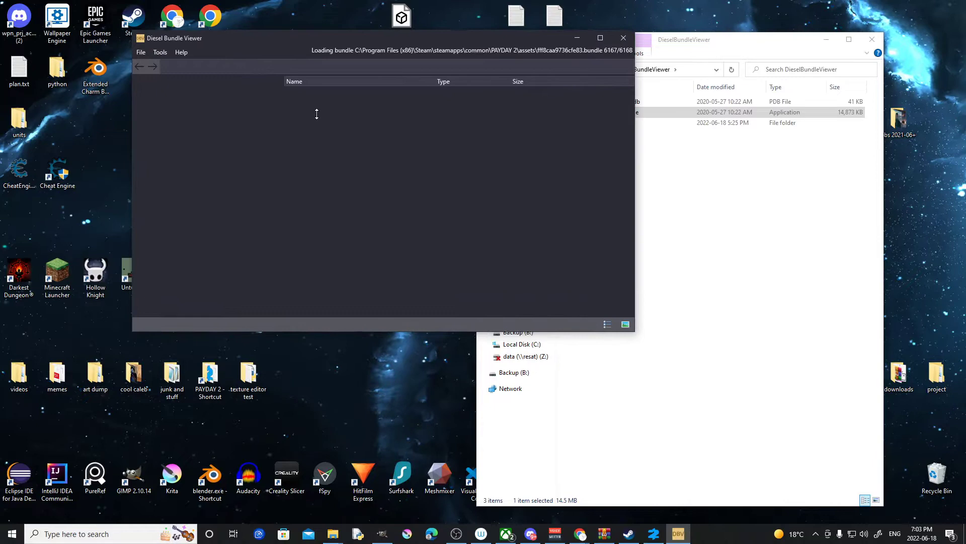
Check the viewer's Settings and close them without changes
{"action": "left_click", "coordinate": [142, 52]}
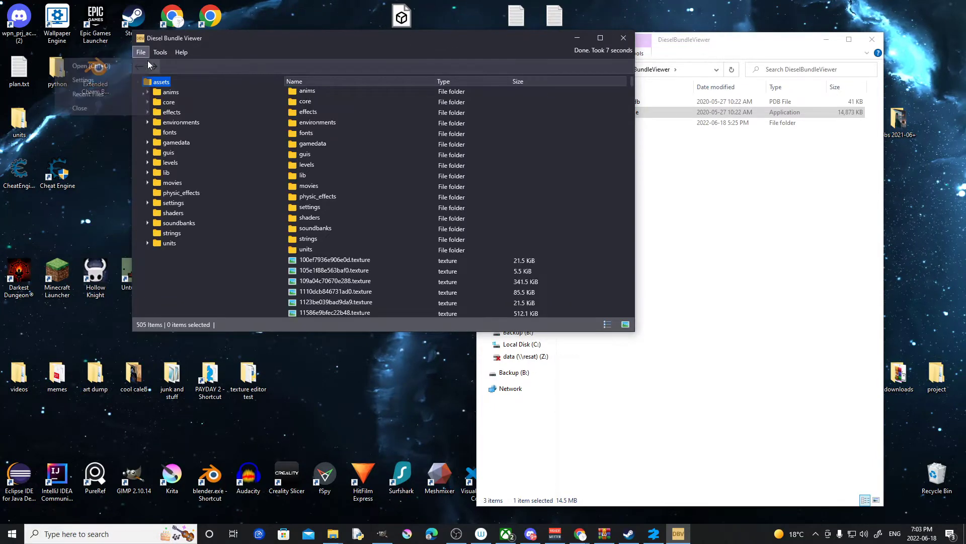
{"action": "left_click", "coordinate": [110, 80]}
{"action": "left_click_drag", "start_coordinate": [79, 12], "coordinate": [90, 62]}
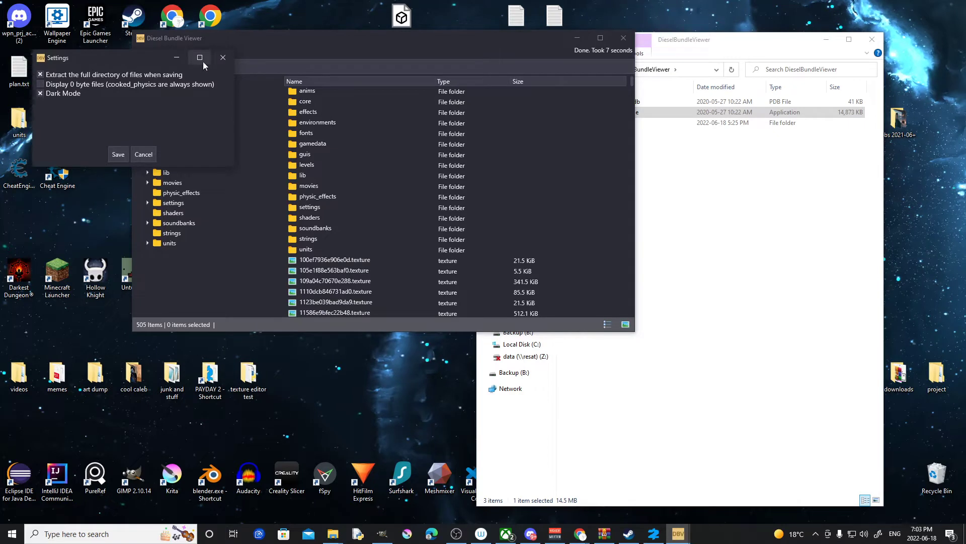
{"action": "left_click", "coordinate": [224, 57]}
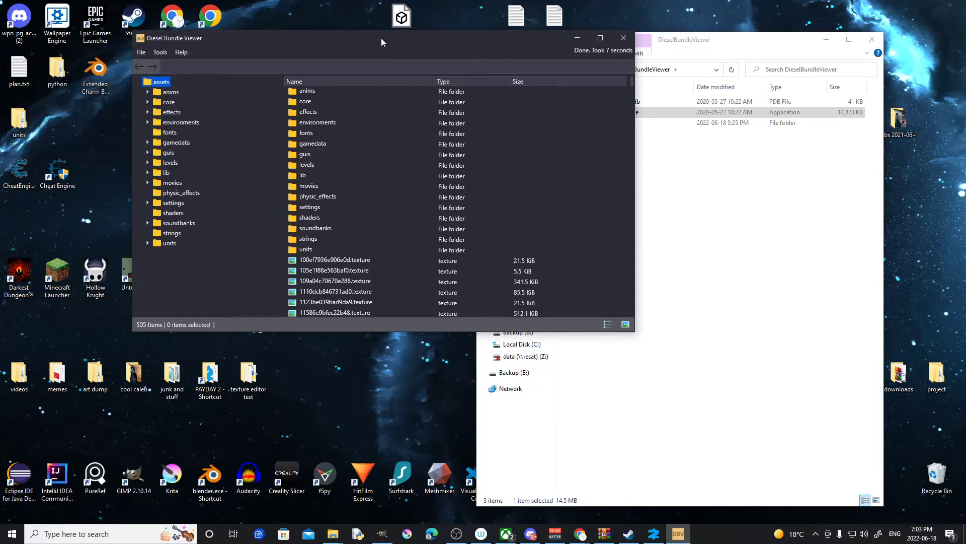
Search the assets for meat_c and open the wpn_fps_mel_meat_cleaver folder
{"action": "key", "text": "ctrl+f"}
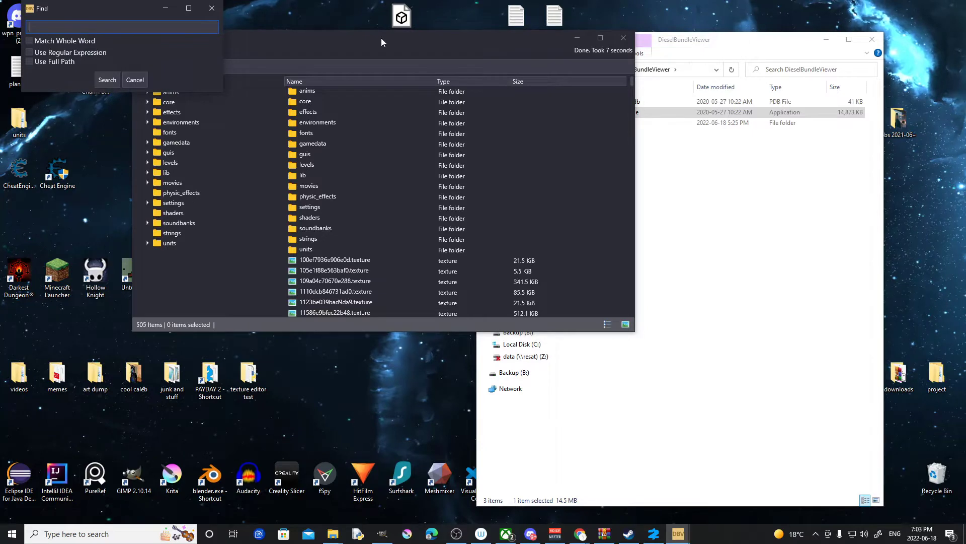
{"action": "type", "text": "meat"}
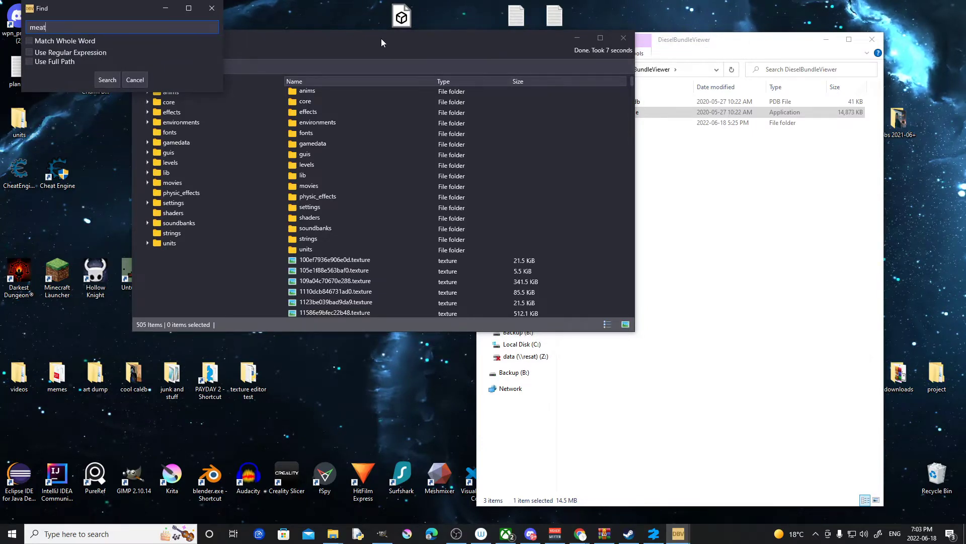
{"action": "type", "text": "_c"}
{"action": "key", "text": "Return"}
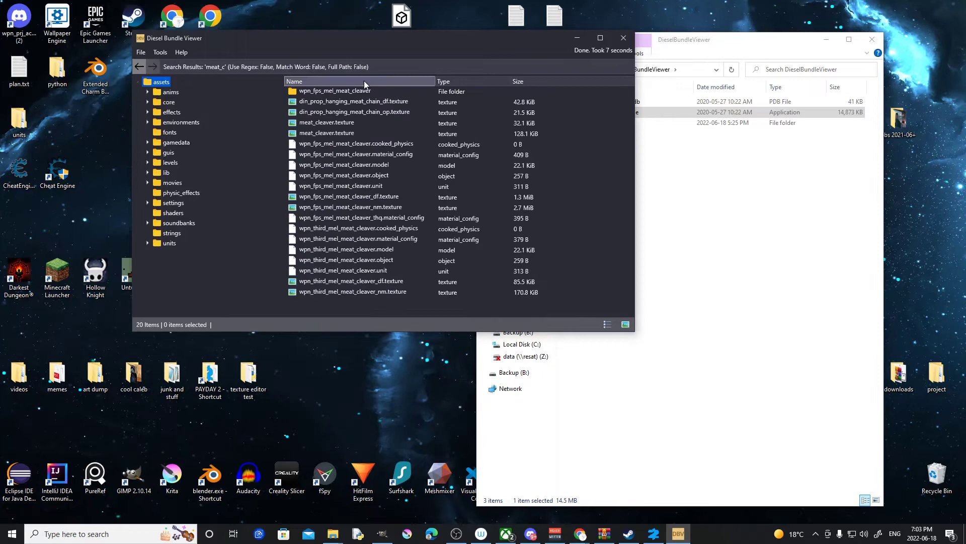
{"action": "left_click", "coordinate": [353, 92]}
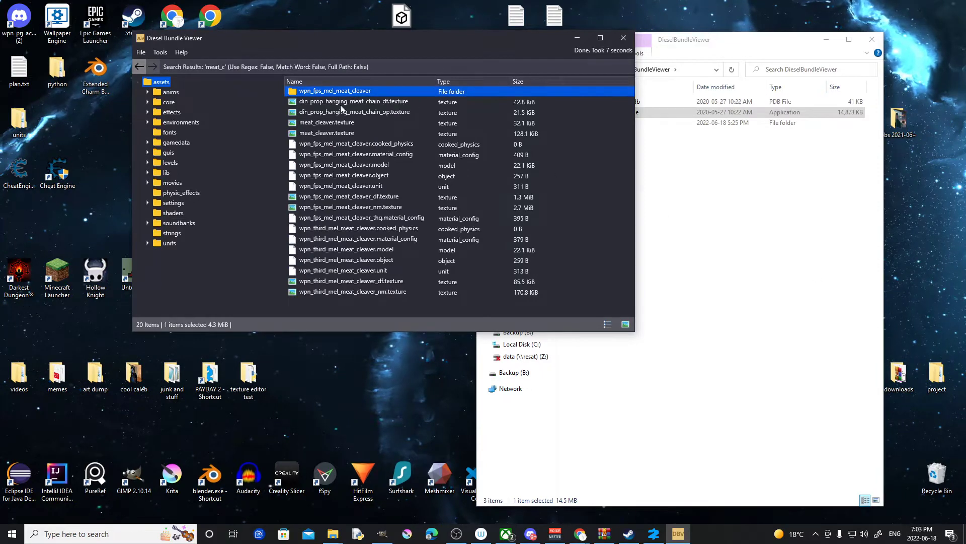
{"action": "key", "text": "Return"}
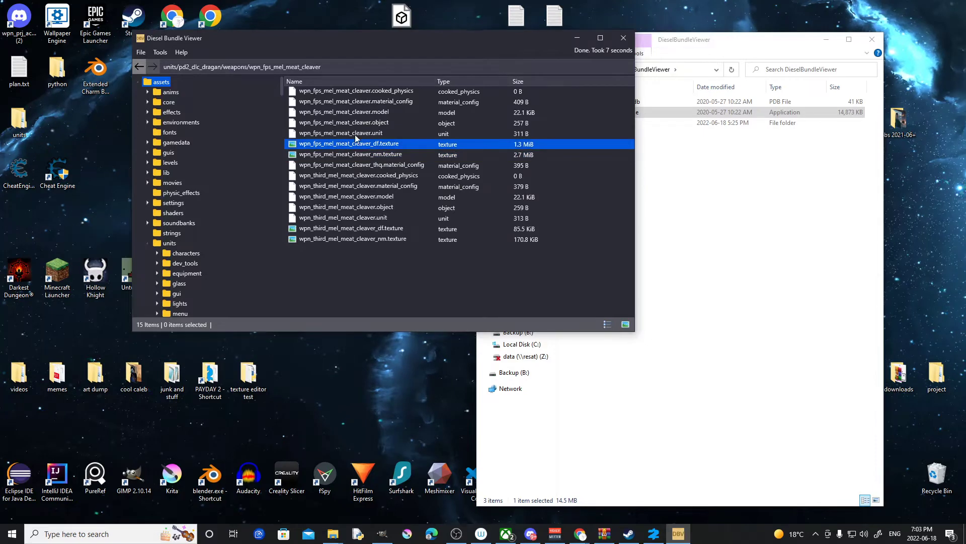
{"action": "left_click_drag", "start_coordinate": [376, 40], "coordinate": [325, 137]}
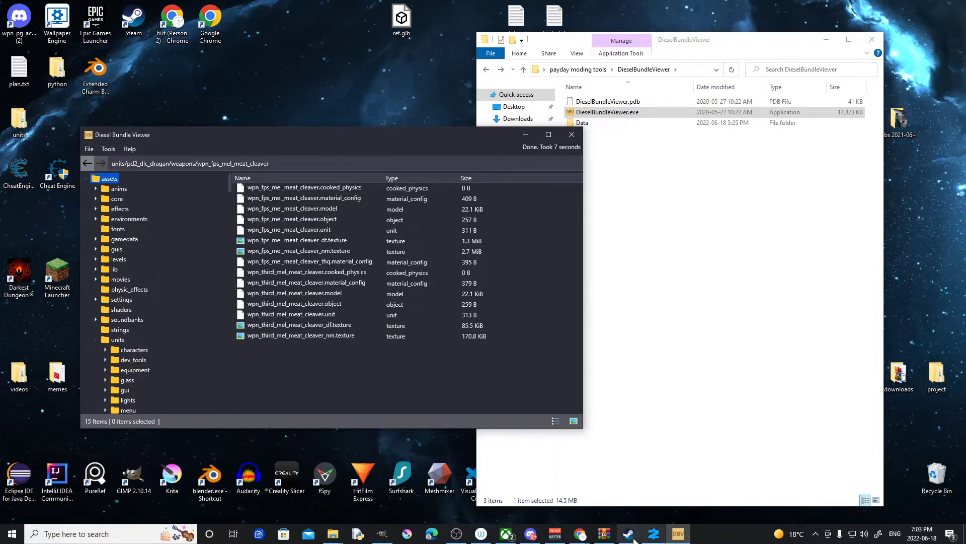
{"action": "left_click", "coordinate": [317, 252]}
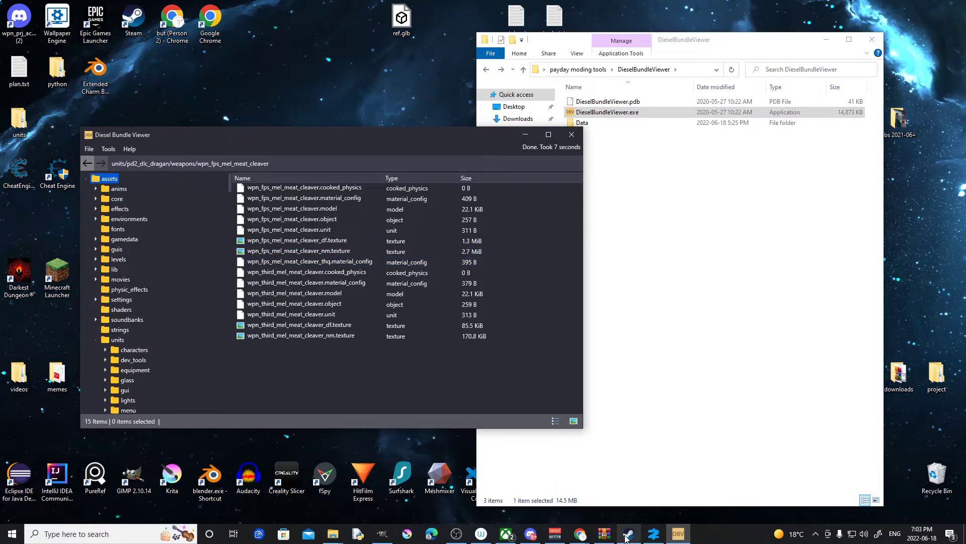
Open PAYDAY 2's local install files from Steam's Manage menu
{"action": "mouse_move", "coordinate": [626, 537]}
{"action": "left_click", "coordinate": [634, 514]}
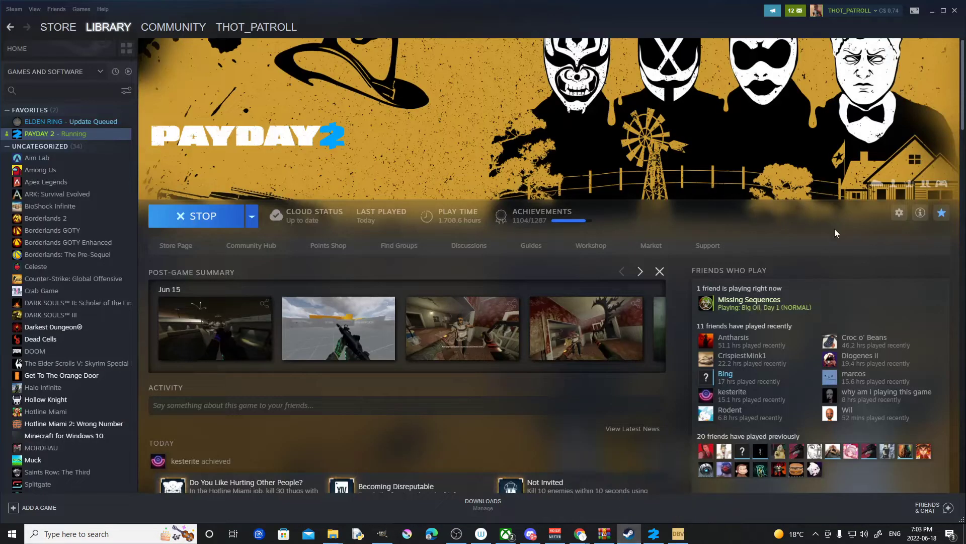
{"action": "left_click", "coordinate": [899, 213]}
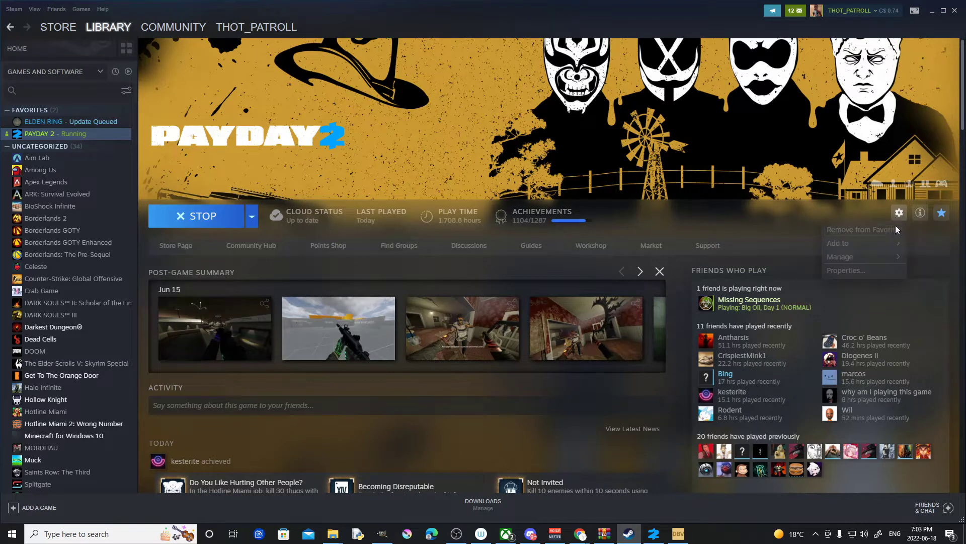
{"action": "mouse_move", "coordinate": [837, 266]}
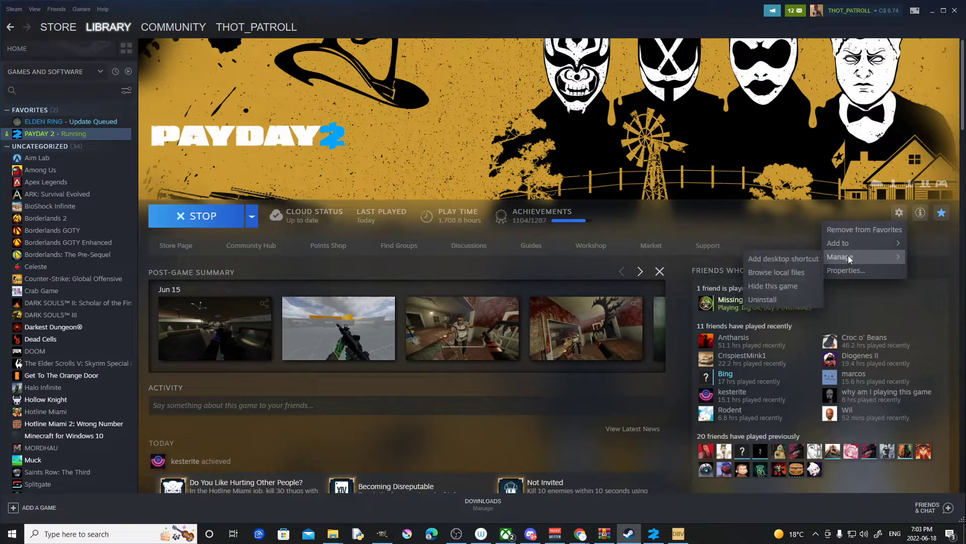
{"action": "left_click", "coordinate": [783, 273]}
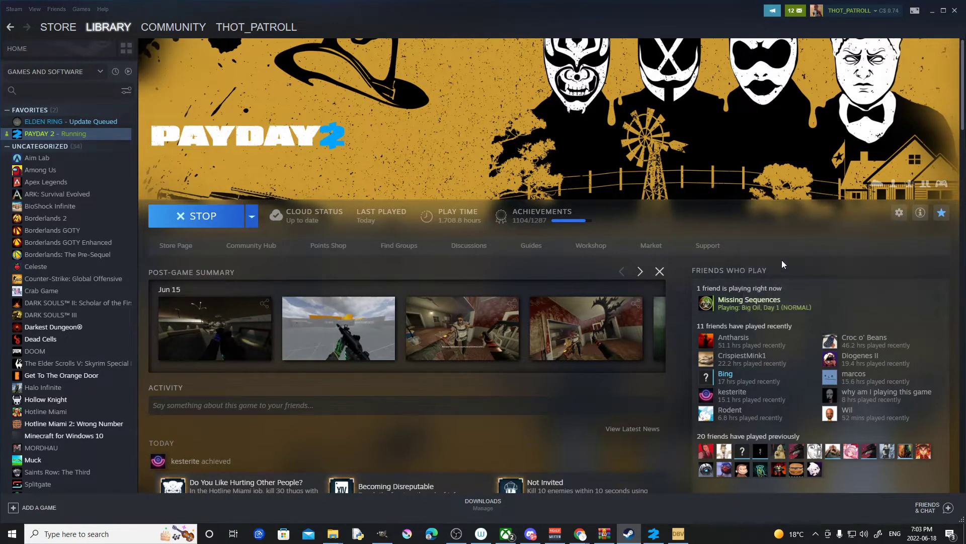
Open assets\mod_overrides and place the bundle viewer beside it with the cleaver df texture selected
{"action": "left_click", "coordinate": [933, 11]}
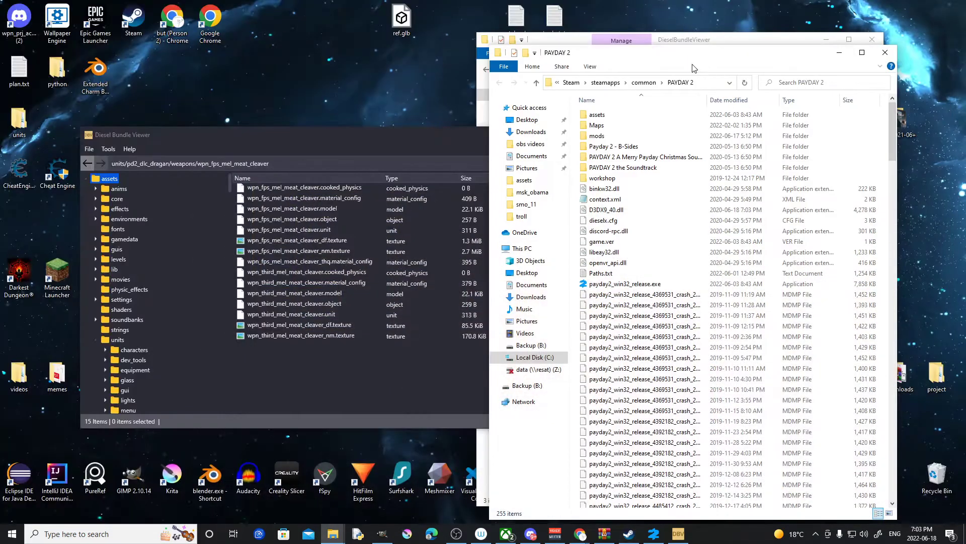
{"action": "left_click_drag", "start_coordinate": [655, 52], "coordinate": [303, 63]}
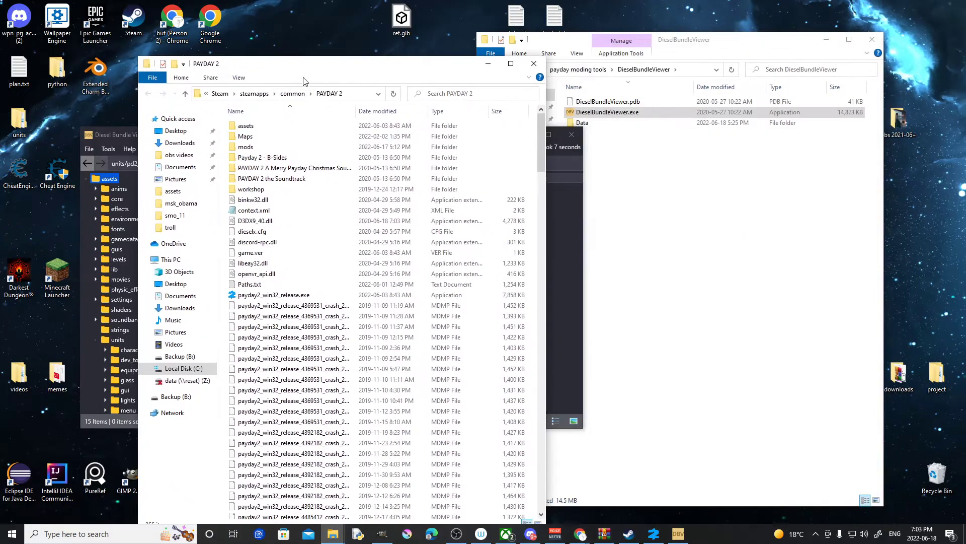
{"action": "double_click", "coordinate": [243, 126]}
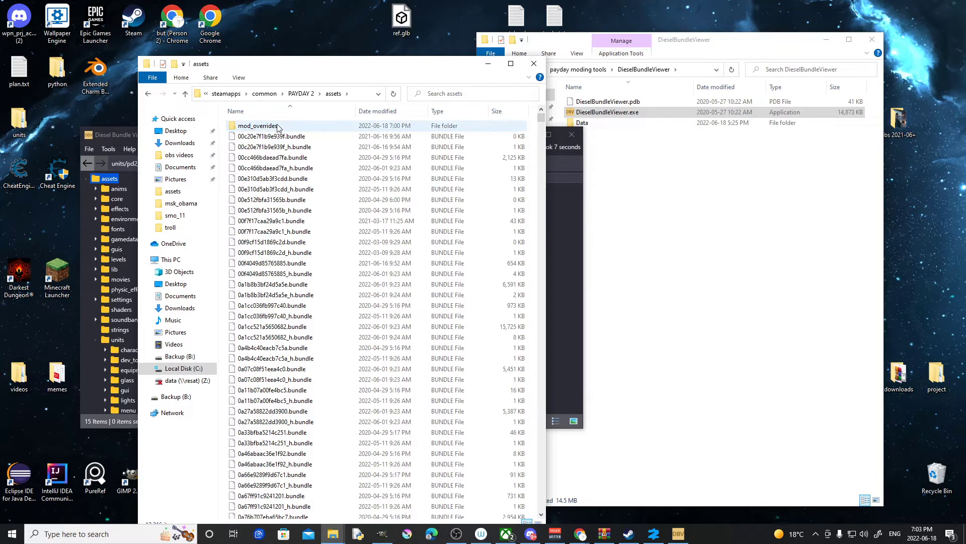
{"action": "double_click", "coordinate": [247, 127]}
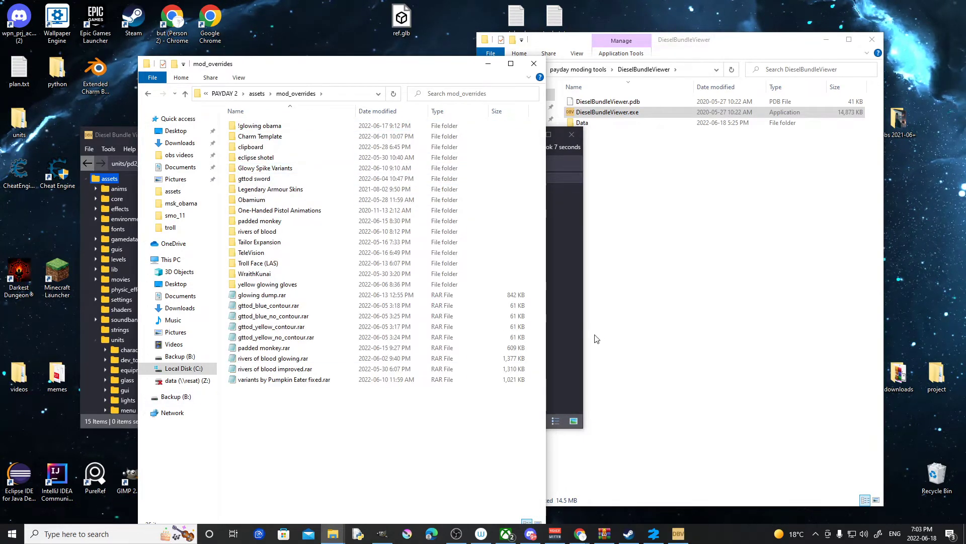
{"action": "left_click", "coordinate": [678, 534]}
{"action": "left_click_drag", "start_coordinate": [318, 146], "coordinate": [760, 157]}
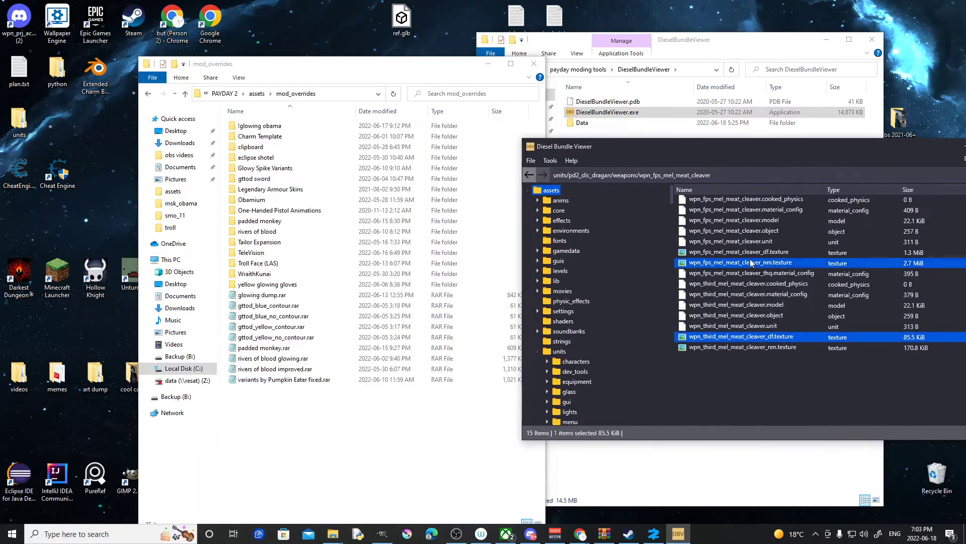
{"action": "left_click", "coordinate": [750, 253]}
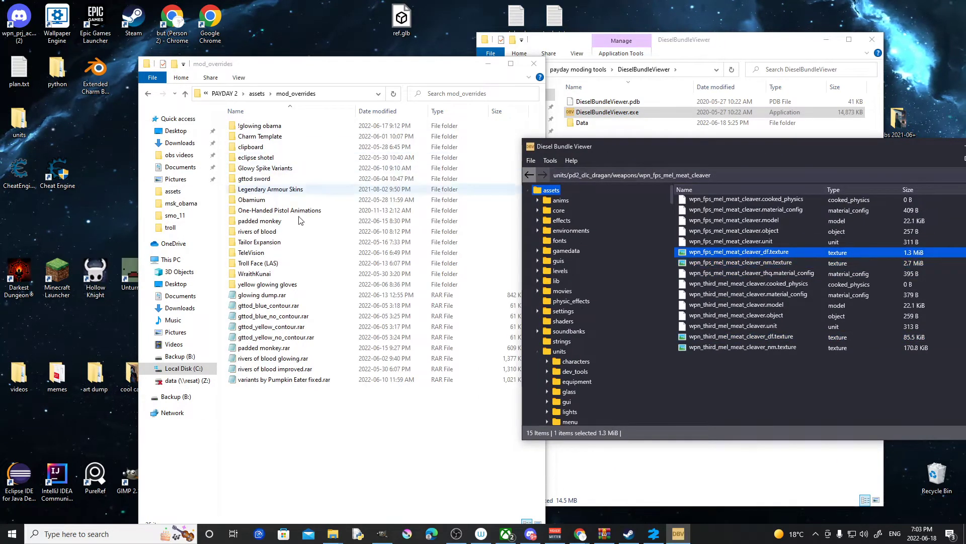
Create a new folder named butcher in mod_overrides and open it
{"action": "right_click", "coordinate": [319, 405]}
{"action": "mouse_move", "coordinate": [209, 381]}
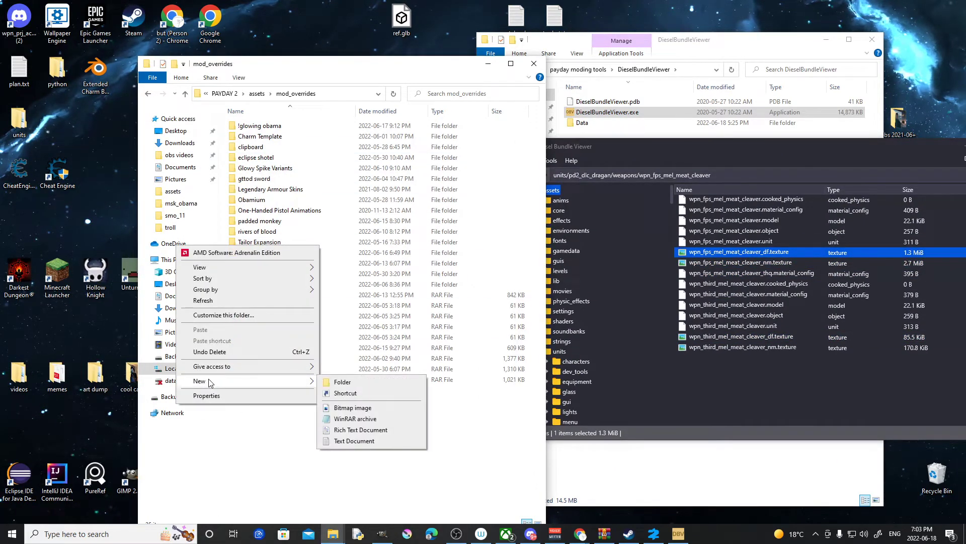
{"action": "left_click", "coordinate": [347, 383]}
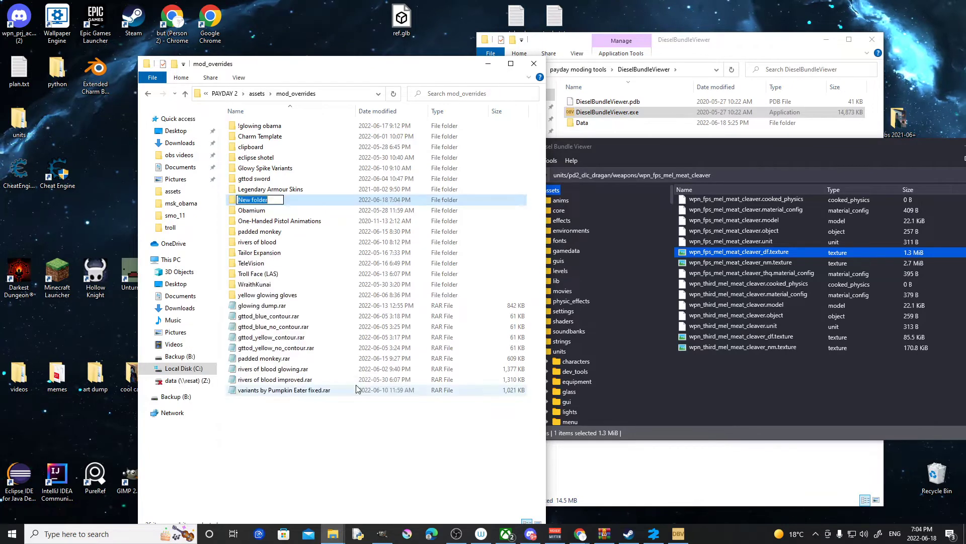
{"action": "type", "text": "butcher"}
{"action": "key", "text": "Return"}
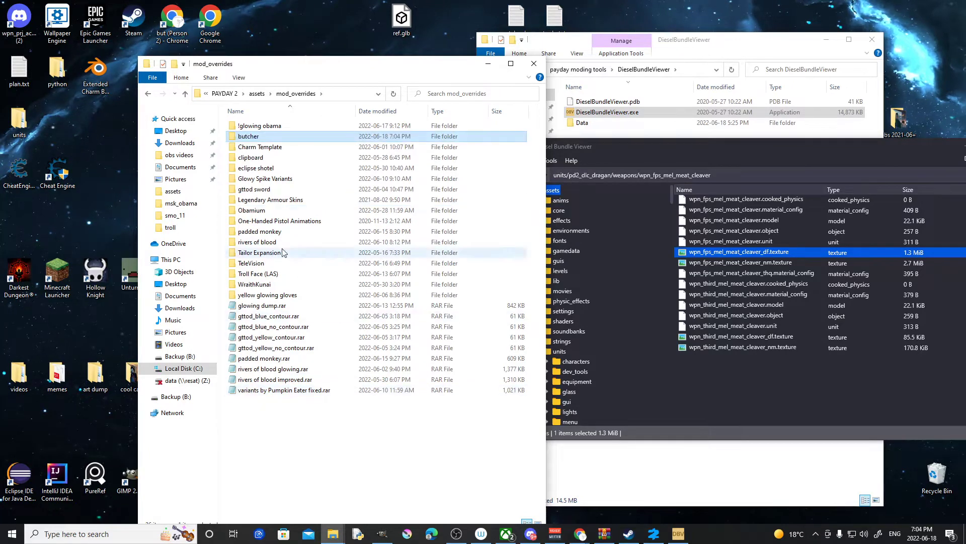
{"action": "key", "text": "Return"}
Extract the first-person cleaver df texture from the viewer into the butcher folder
{"action": "left_click", "coordinate": [730, 336], "text": "ctrl"}
{"action": "left_click", "coordinate": [737, 253]}
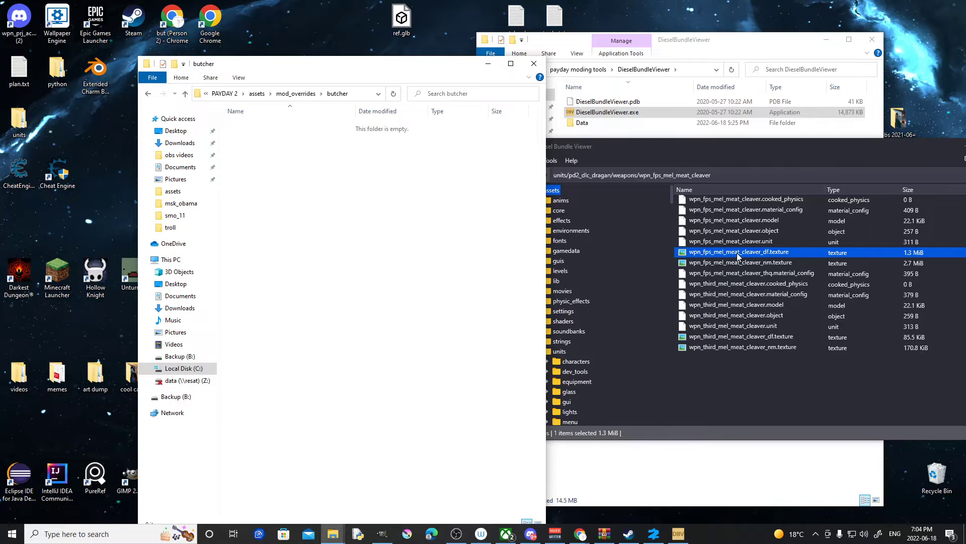
{"action": "left_click_drag", "start_coordinate": [456, 256], "coordinate": [455, 257]}
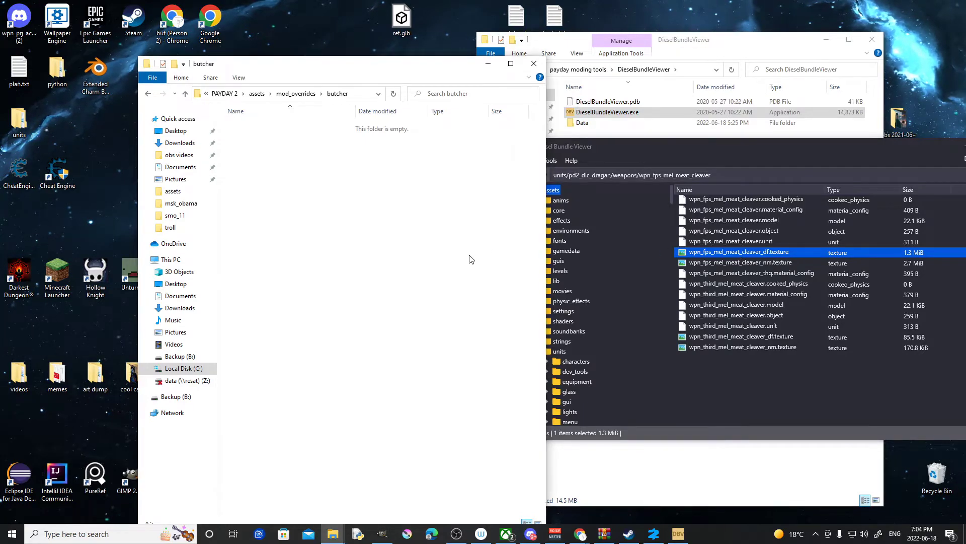
{"action": "left_click", "coordinate": [656, 163]}
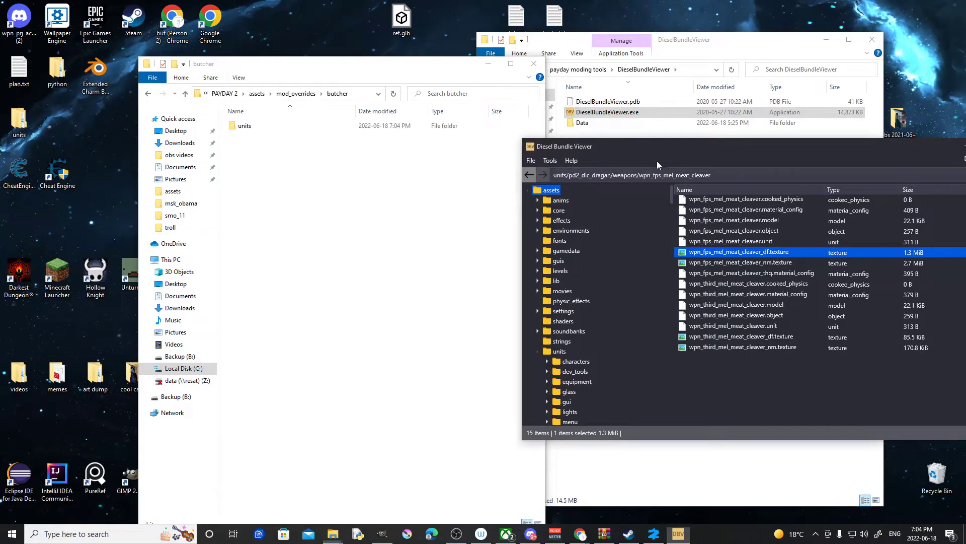
{"action": "left_click", "coordinate": [530, 161]}
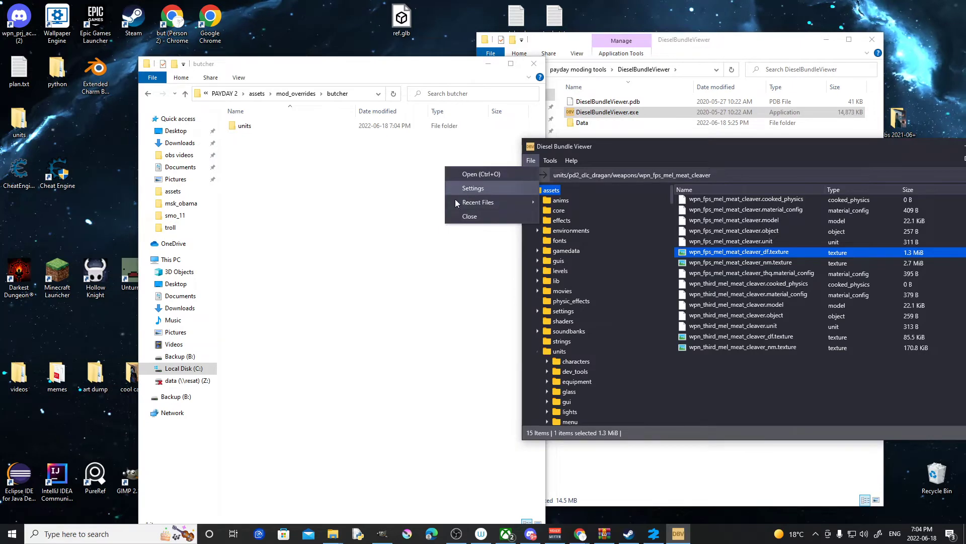
Browse butcher\units\pd2_dlc_dragan\weapons\wpn_fps_mel_meat_cleaver and select the extracted df texture
{"action": "left_click", "coordinate": [296, 94]}
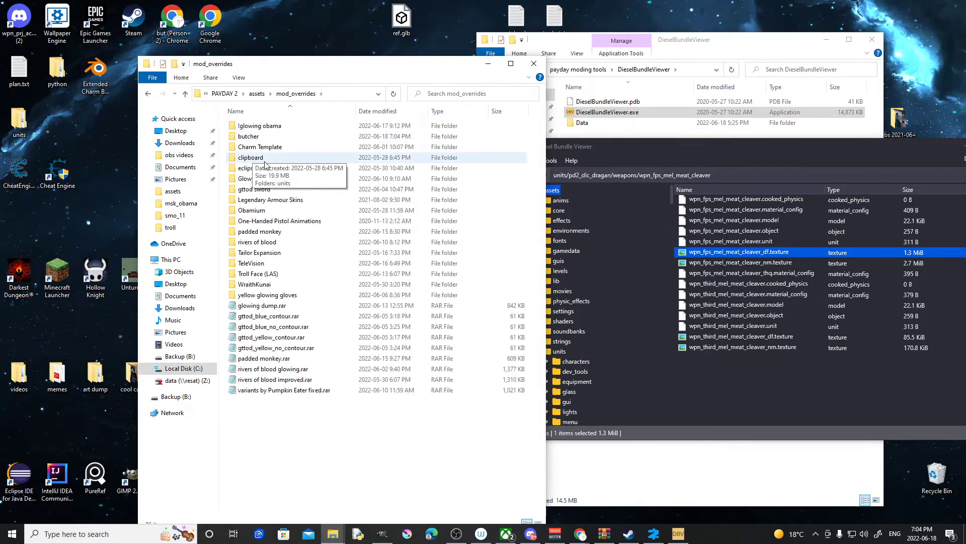
{"action": "double_click", "coordinate": [263, 136]}
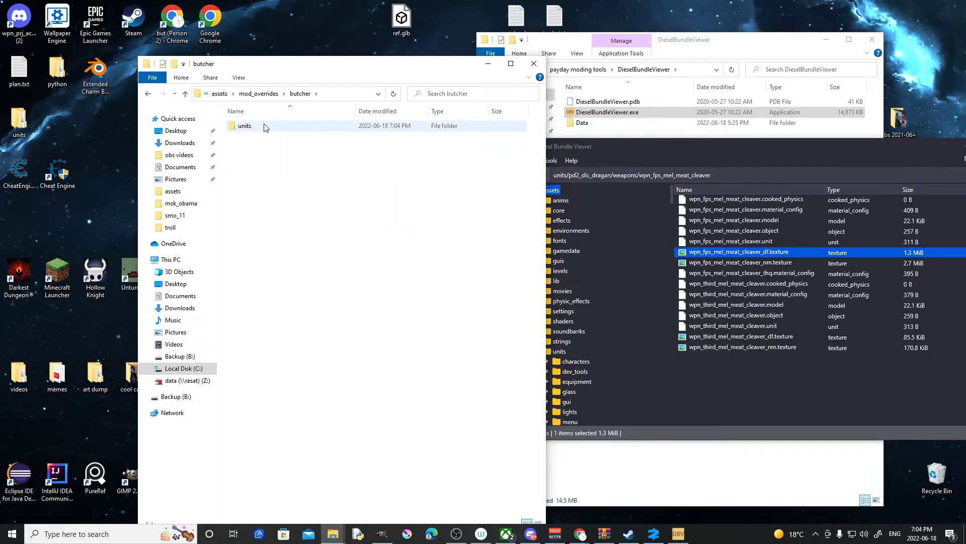
{"action": "double_click", "coordinate": [280, 127]}
{"action": "double_click", "coordinate": [278, 129]}
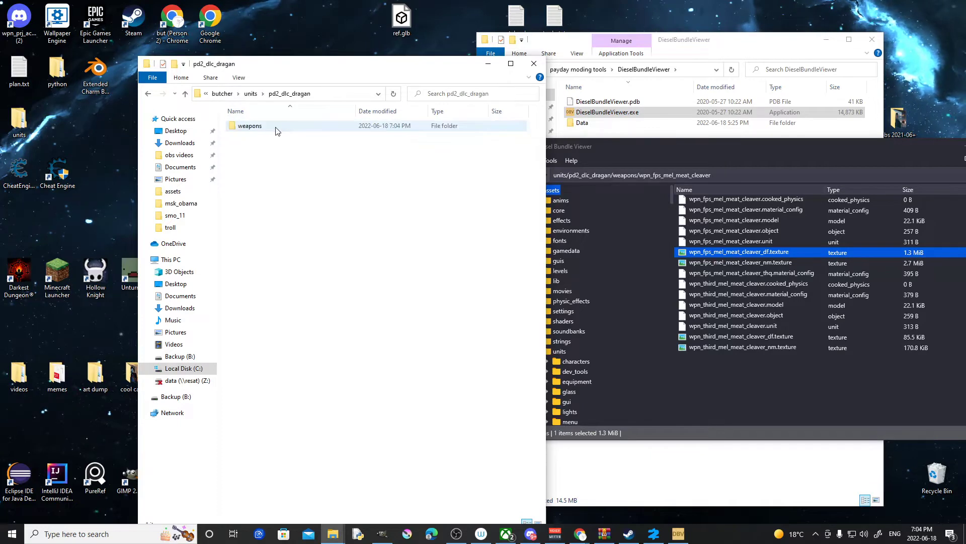
{"action": "double_click", "coordinate": [276, 131]}
{"action": "double_click", "coordinate": [276, 131]}
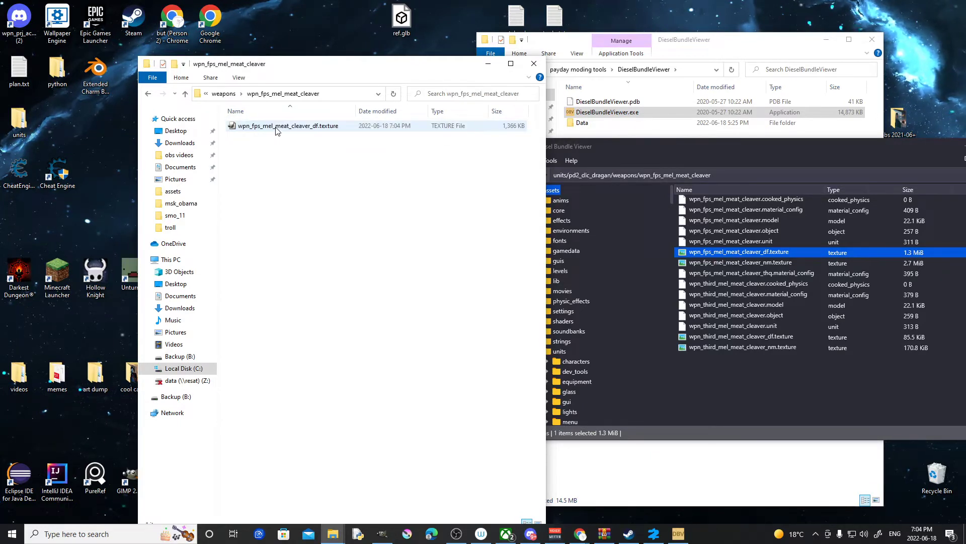
{"action": "left_click", "coordinate": [252, 130]}
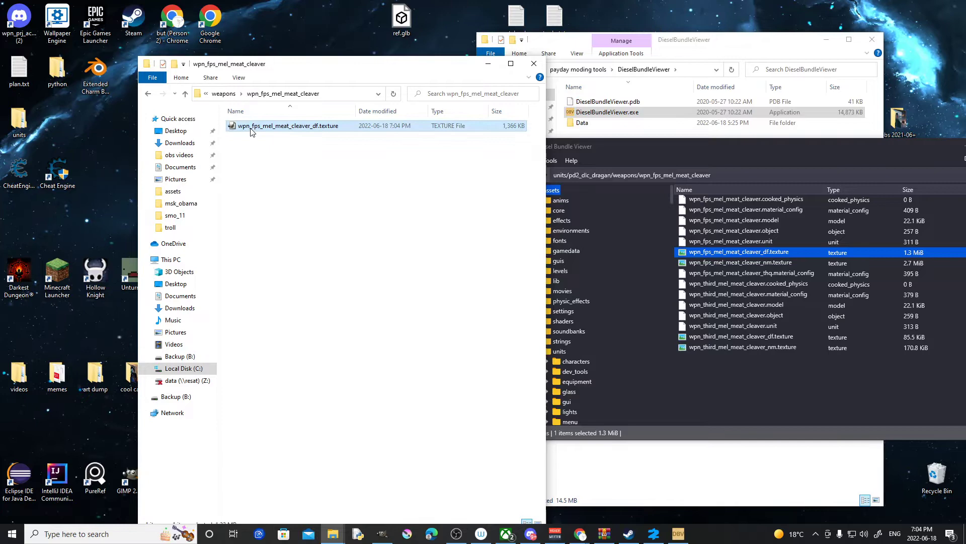
Open the extracted cleaver df texture in GIMP
{"action": "right_click", "coordinate": [255, 131]}
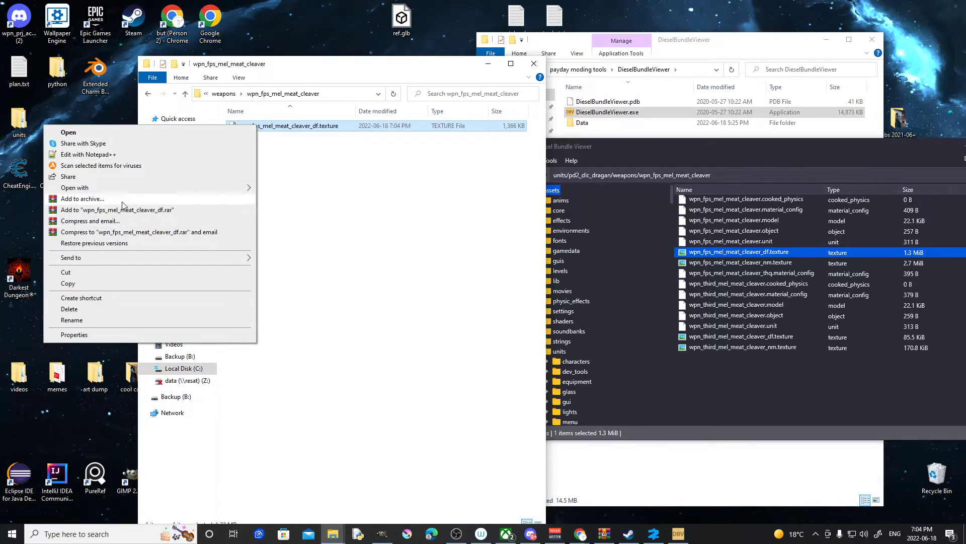
{"action": "mouse_move", "coordinate": [103, 190]}
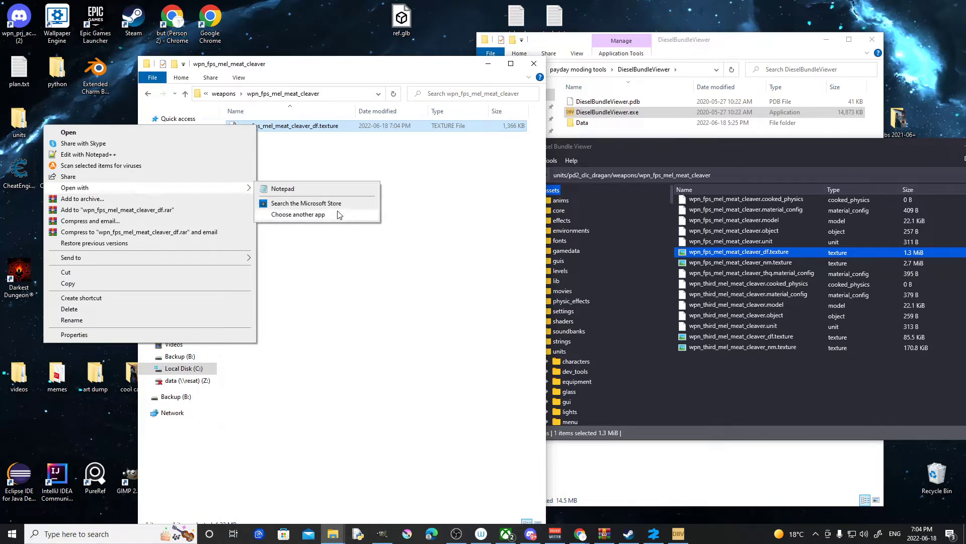
{"action": "left_click", "coordinate": [394, 141]}
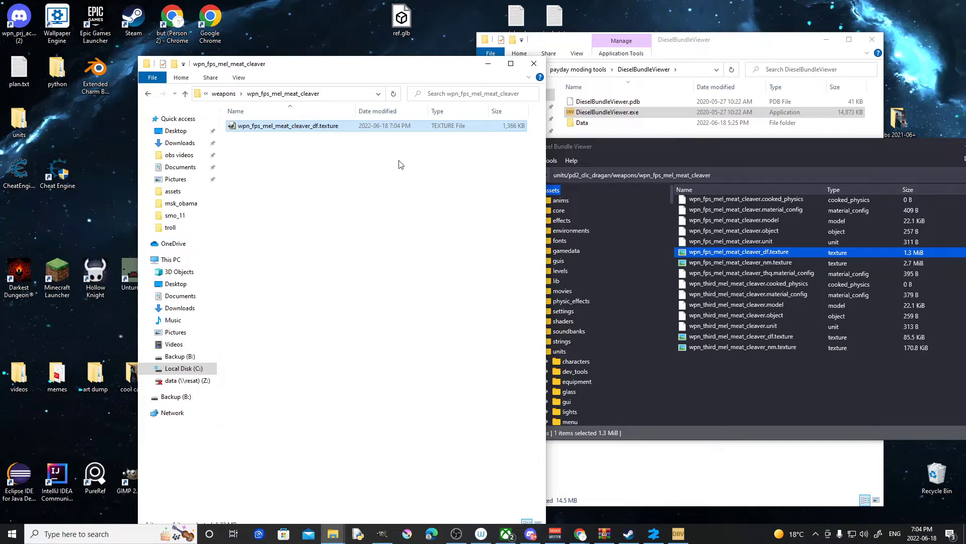
{"action": "double_click", "coordinate": [485, 129]}
Load the DDS, discard the old exported image, and paint red scribbles across the cleaver blade
{"action": "left_click", "coordinate": [244, 139]}
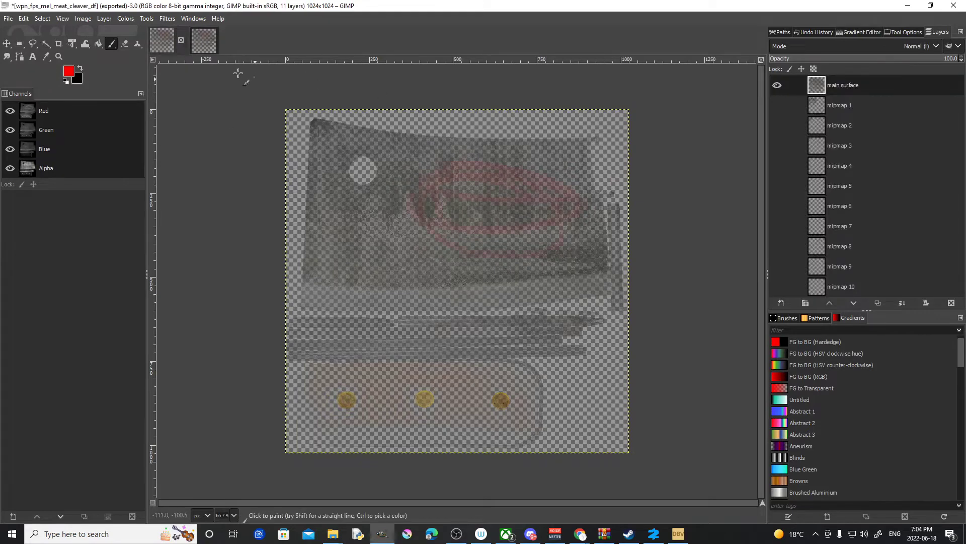
{"action": "left_click", "coordinate": [180, 40]}
{"action": "left_click", "coordinate": [563, 337]}
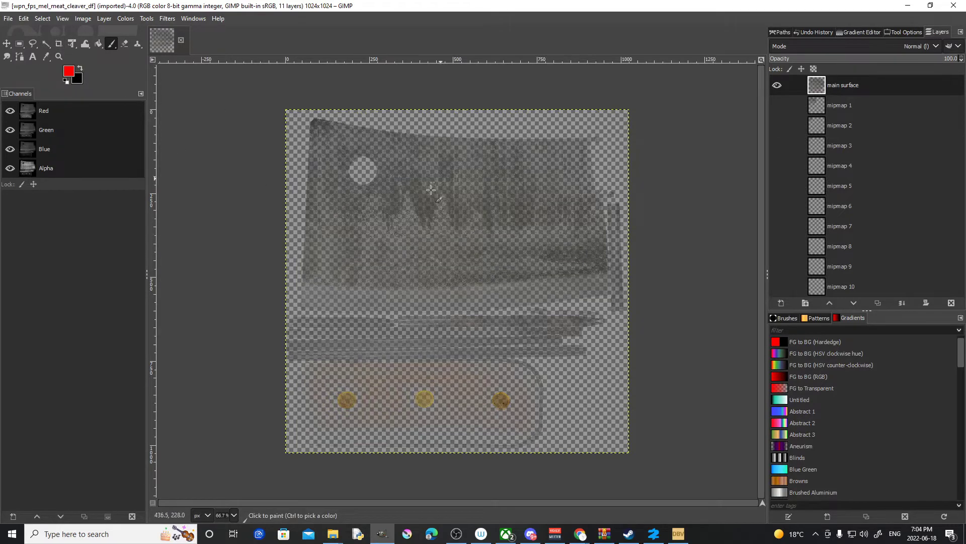
{"action": "mouse_move", "coordinate": [431, 189]}
{"action": "left_mouse_down"}
{"action": "mouse_move", "coordinate": [413, 166]}
{"action": "mouse_move", "coordinate": [322, 202]}
{"action": "mouse_move", "coordinate": [624, 221]}
{"action": "mouse_move", "coordinate": [582, 178]}
{"action": "mouse_move", "coordinate": [395, 142]}
{"action": "left_mouse_up"}
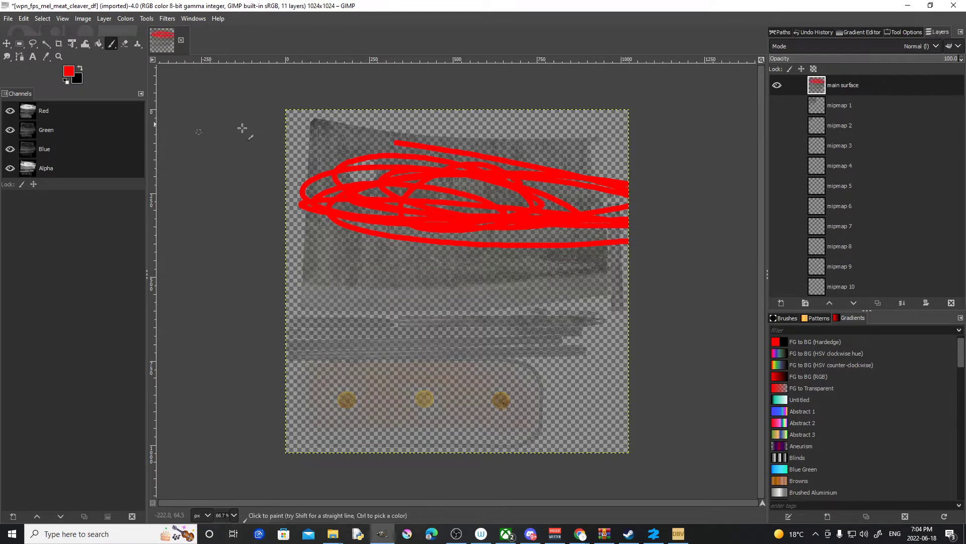
Export the texture as wpn_fps_mel_meat_cleaver_df.dds using BC3 / DXT5 with generated mipmaps
{"action": "left_click", "coordinate": [9, 21]}
{"action": "left_click", "coordinate": [46, 188]}
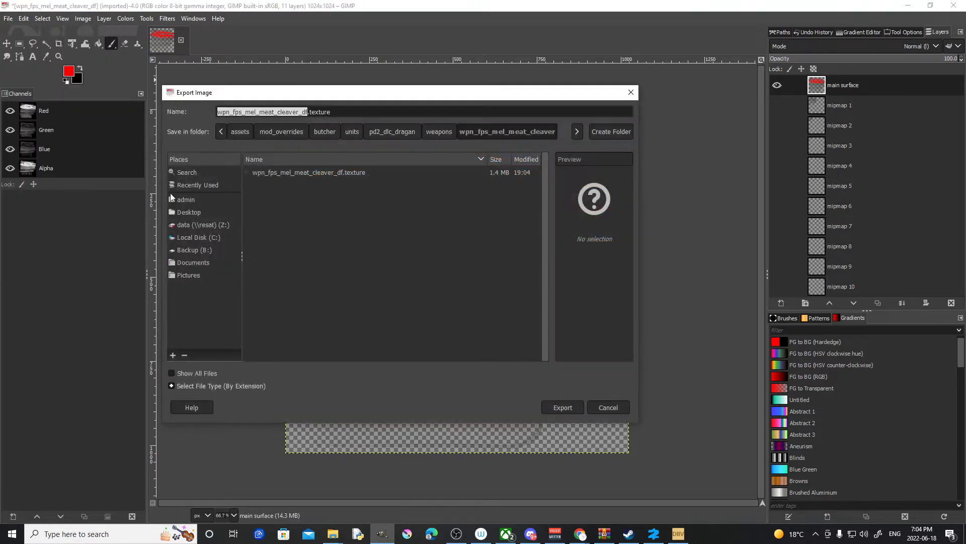
{"action": "left_click", "coordinate": [332, 112]}
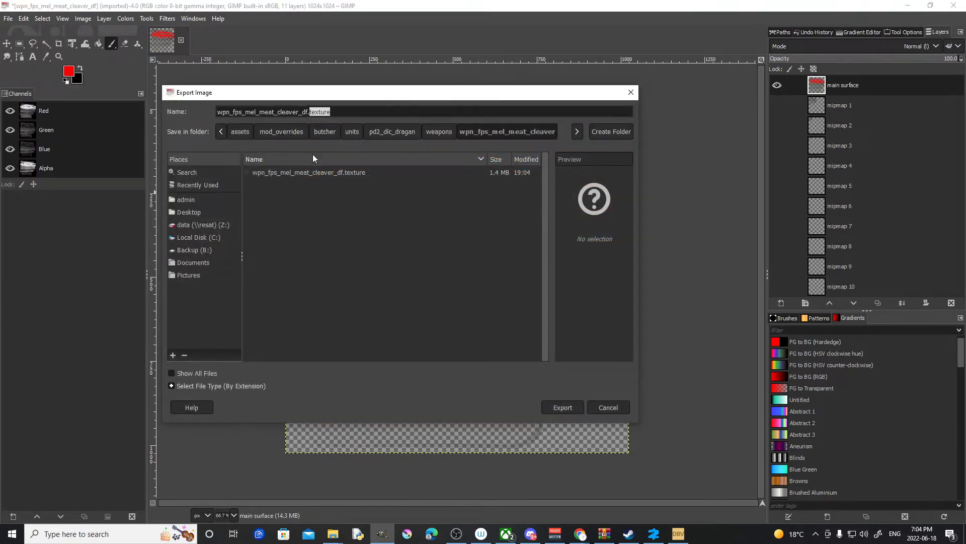
{"action": "type", "text": "dds"}
{"action": "left_click", "coordinate": [554, 407]}
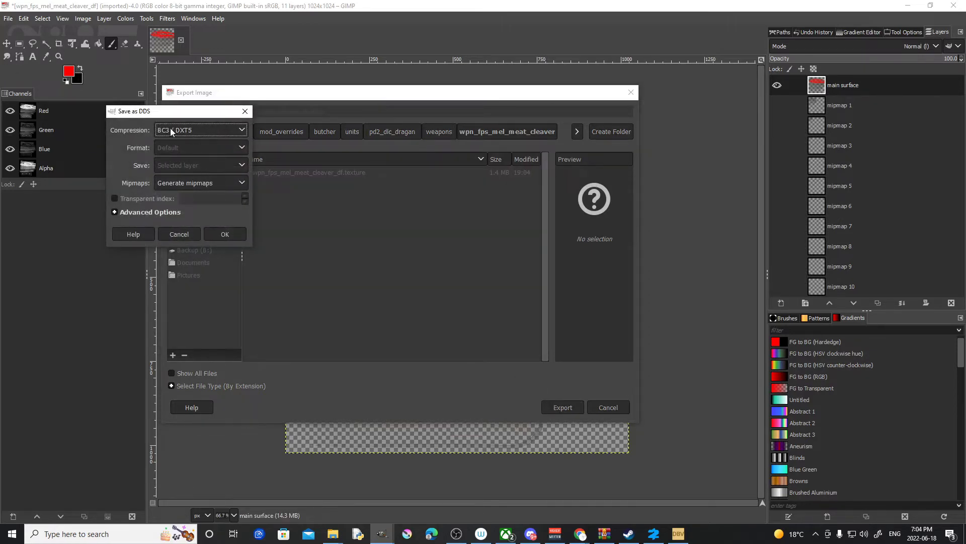
{"action": "left_click", "coordinate": [169, 130]}
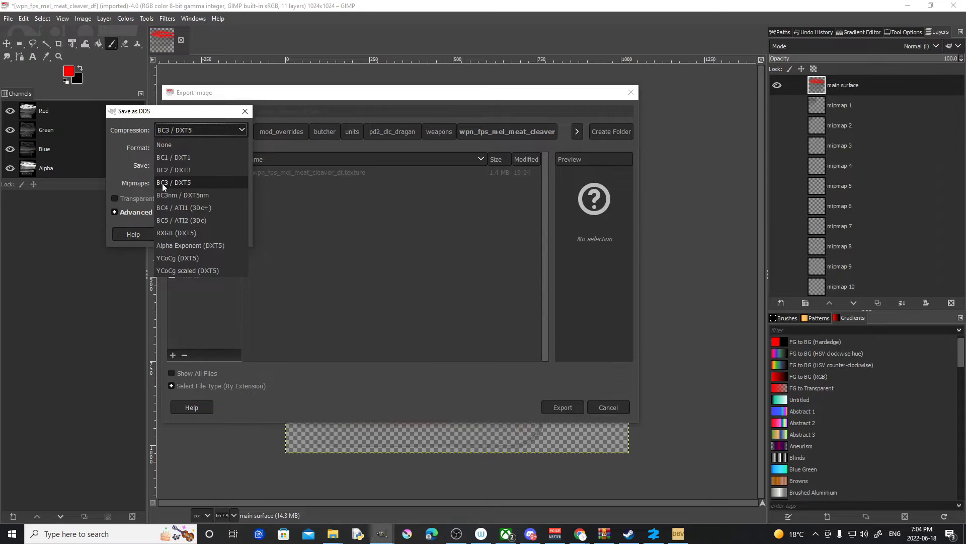
{"action": "left_click", "coordinate": [178, 183]}
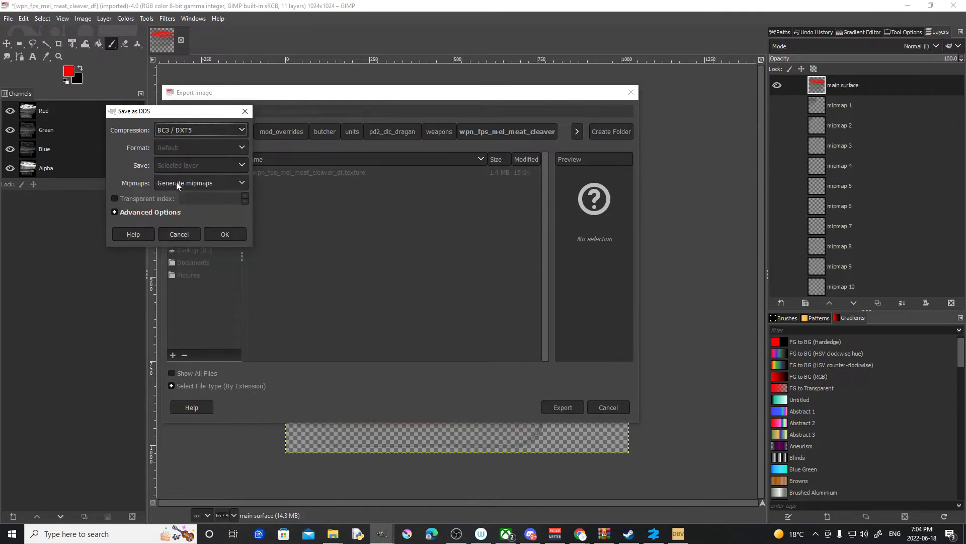
{"action": "left_click", "coordinate": [224, 235]}
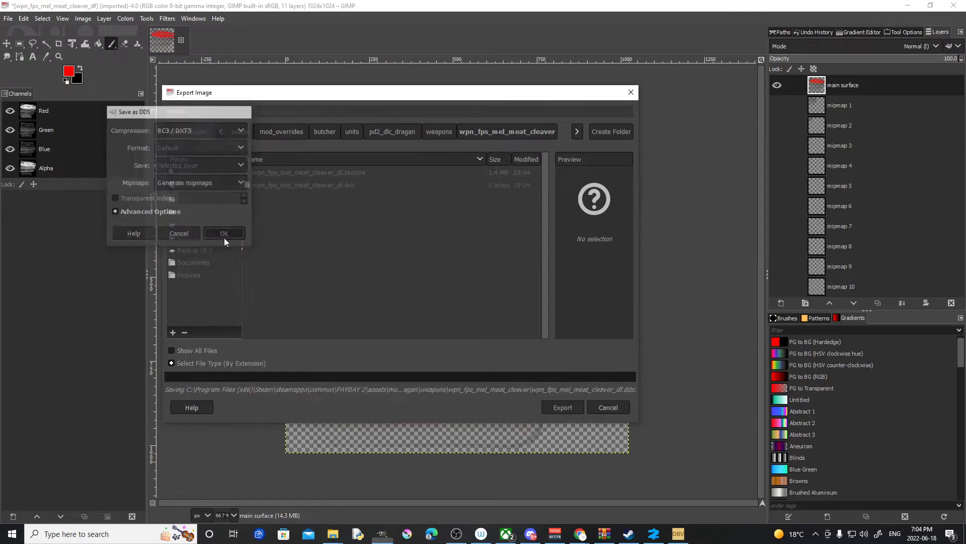
Rename the original texture to wpn_fps_mel_meat_cleaver_dfOLD.texture
{"action": "left_click", "coordinate": [907, 6]}
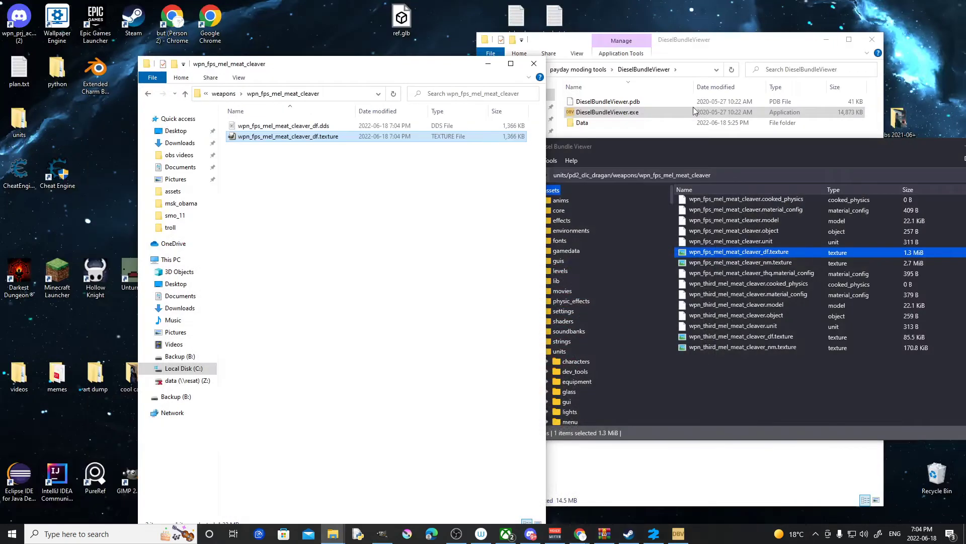
{"action": "left_click", "coordinate": [315, 137]}
{"action": "left_click", "coordinate": [318, 136]}
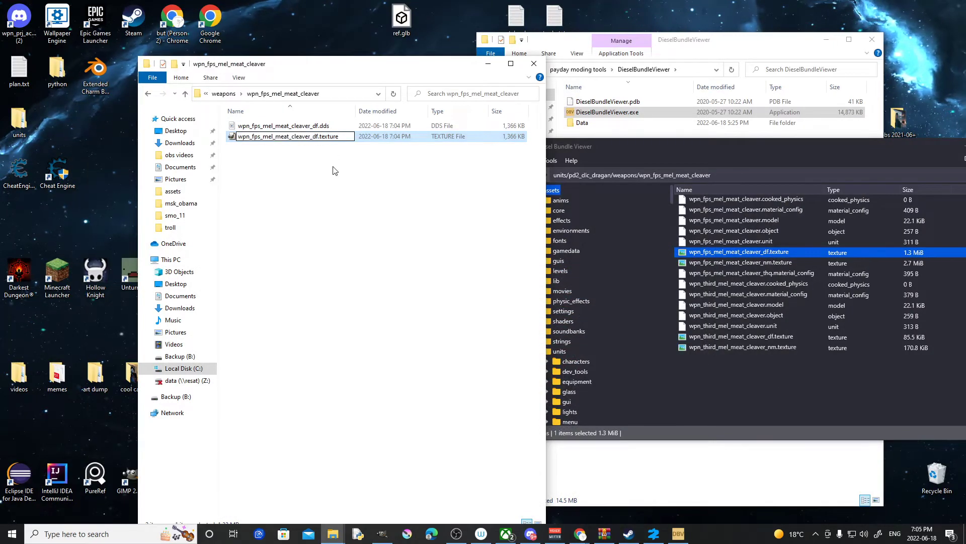
{"action": "type", "text": "OLD"}
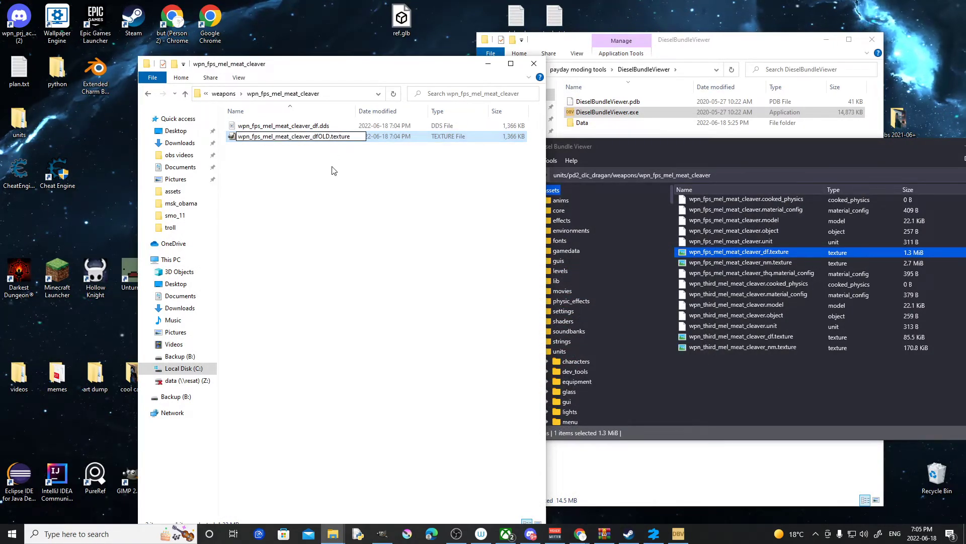
{"action": "key", "text": "Return"}
Change the exported DDS file's extension to .texture, accepting the extension warning
{"action": "left_click", "coordinate": [312, 127]}
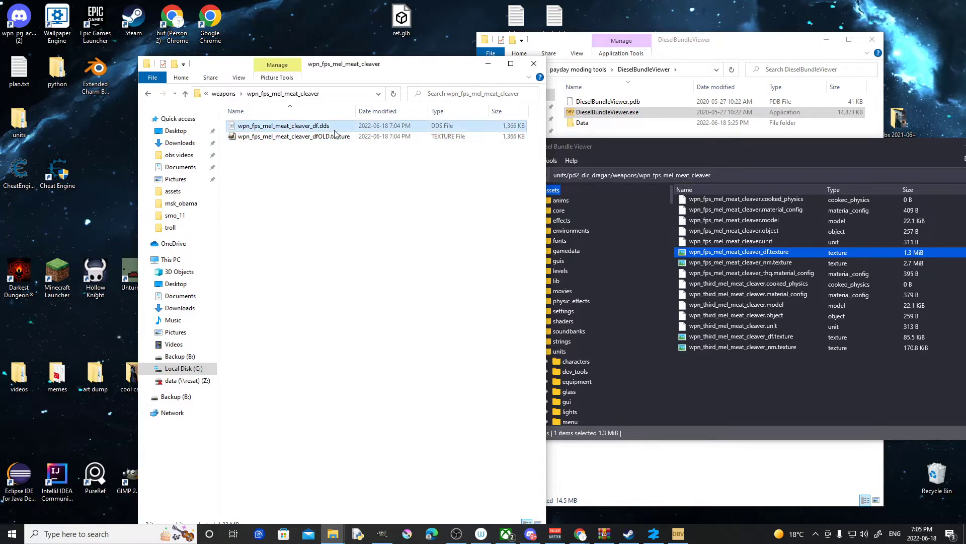
{"action": "left_click", "coordinate": [334, 129]}
{"action": "left_click", "coordinate": [335, 127]}
{"action": "key", "text": "BackSpace"}
{"action": "key", "text": "BackSpace"}
{"action": "key", "text": "BackSpace"}
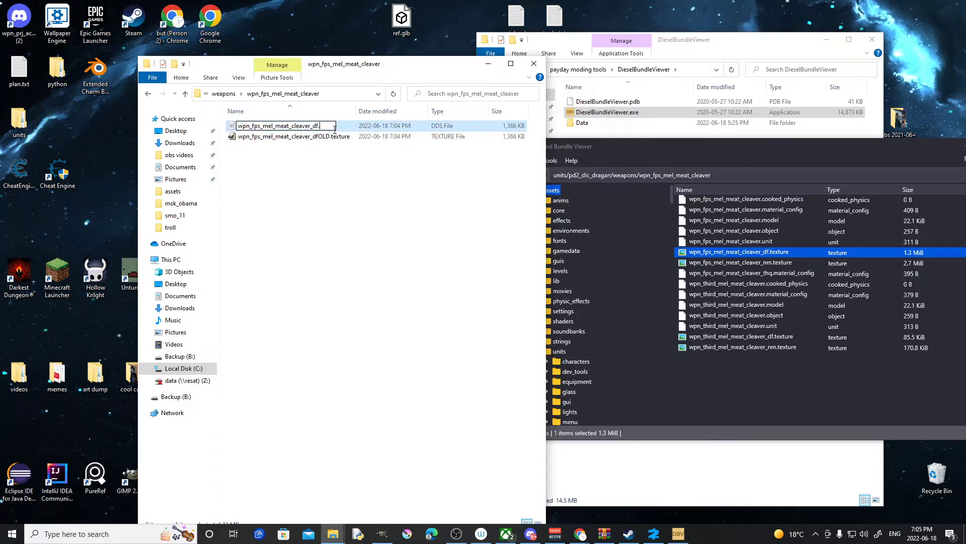
{"action": "type", "text": "text"}
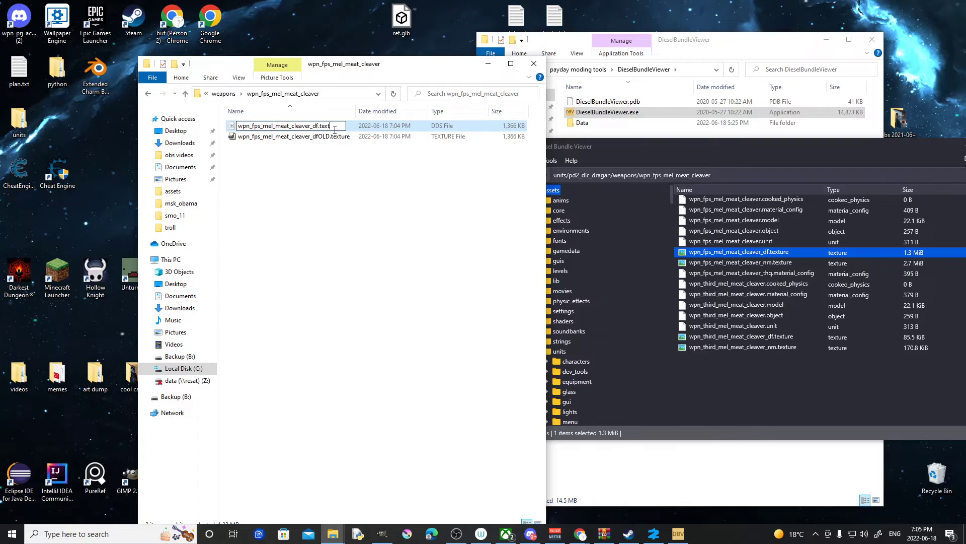
{"action": "type", "text": "ure"}
{"action": "key", "text": "Return"}
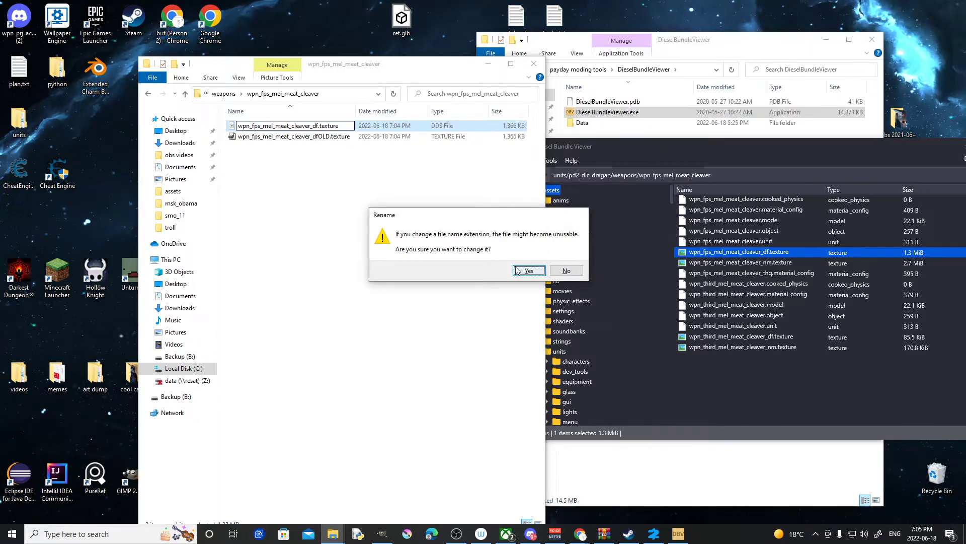
{"action": "left_click", "coordinate": [518, 270]}
{"action": "mouse_move", "coordinate": [654, 533]}
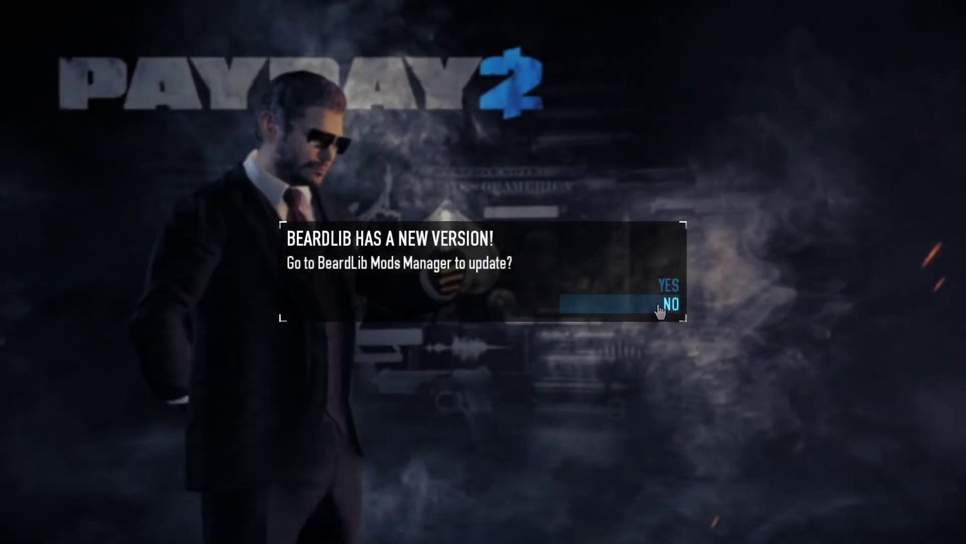
{"action": "key", "text": "Return"}
Enter PAYDAY 2's menu and preview the red-scribbled cleaver on the melee inventory page
{"action": "left_click", "coordinate": [898, 175]}
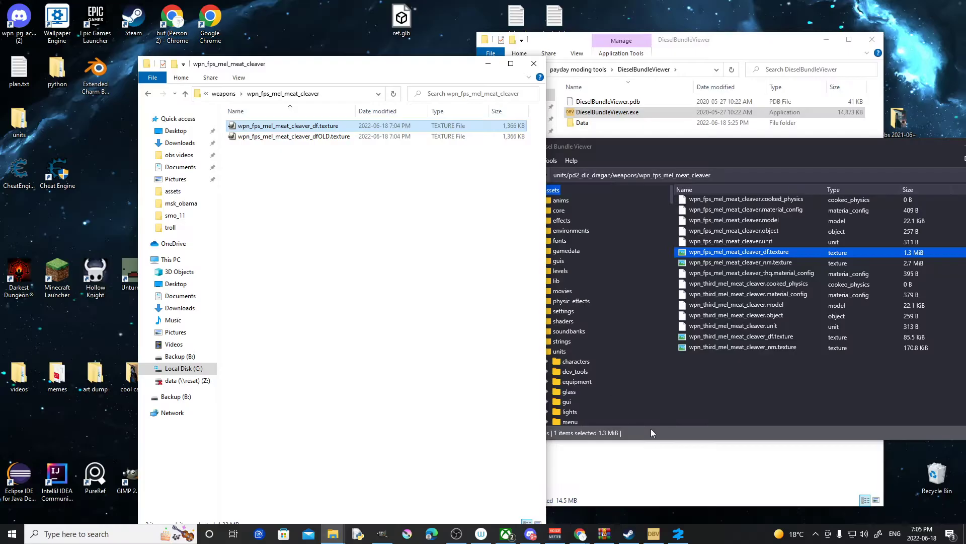
{"action": "left_click", "coordinate": [383, 533]}
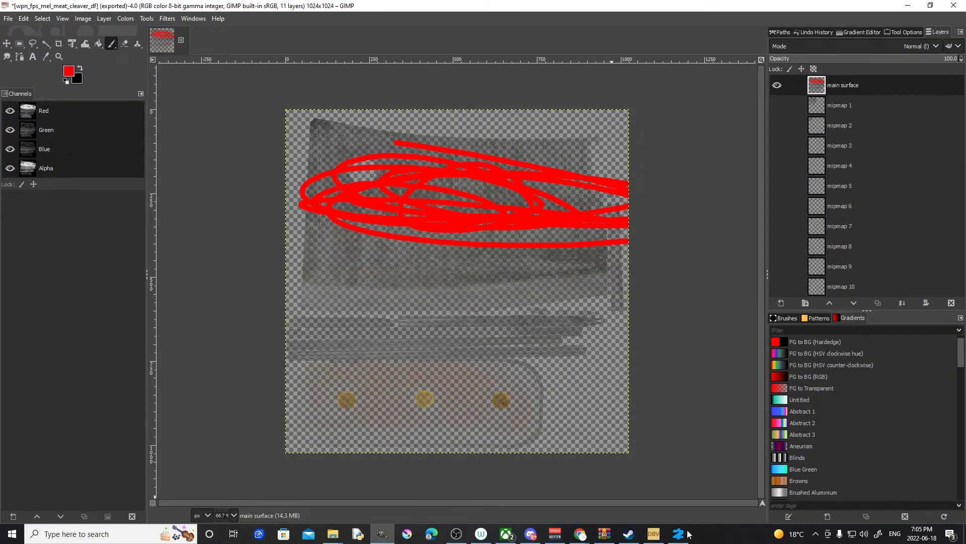
{"action": "left_click", "coordinate": [682, 498]}
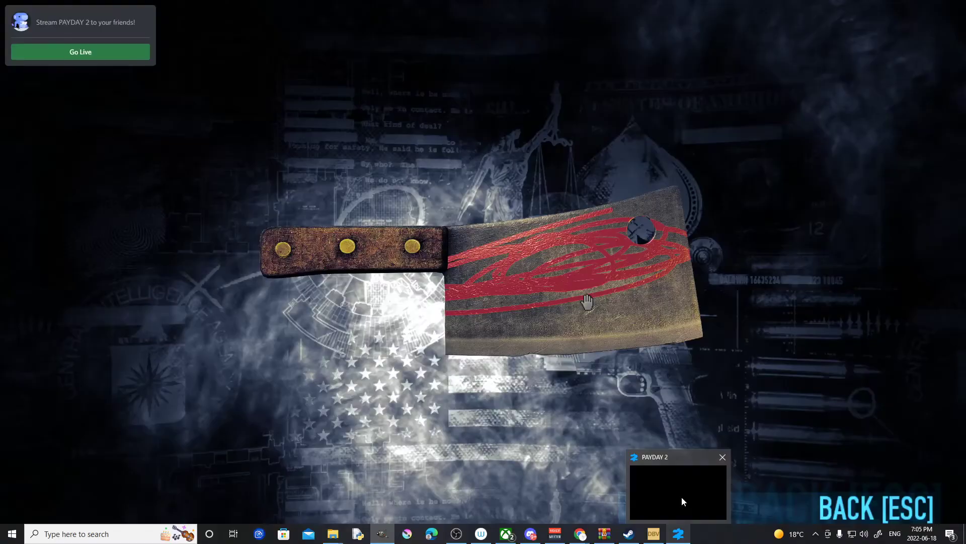
Undo the bold scribble and paint new red scribbles on a new top text layer
{"action": "key", "text": "alt+Tab"}
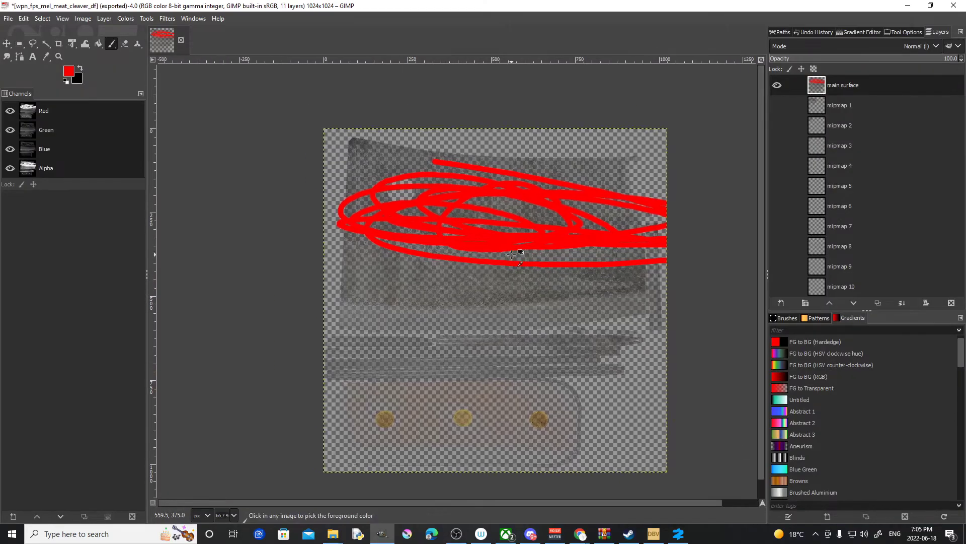
{"action": "key", "text": "ctrl+z"}
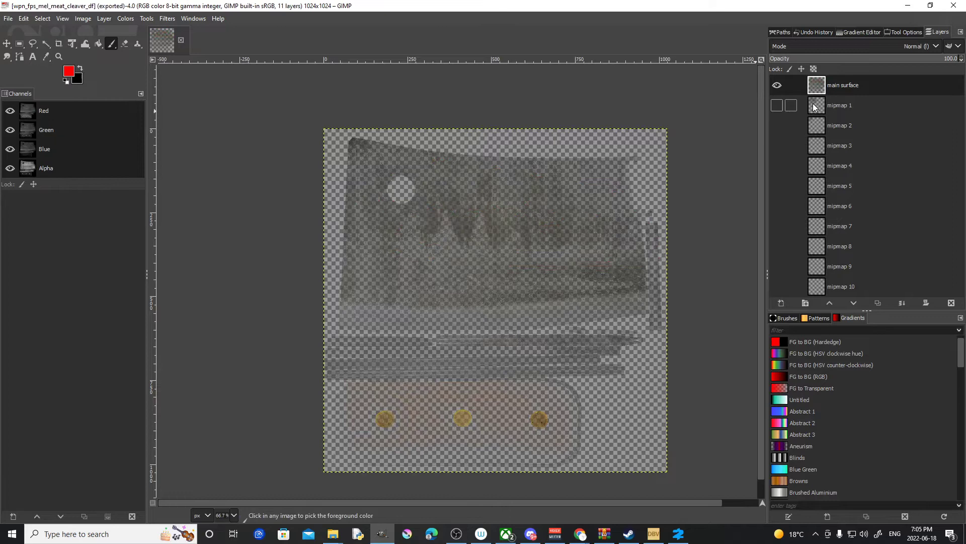
{"action": "left_click", "coordinate": [781, 302]}
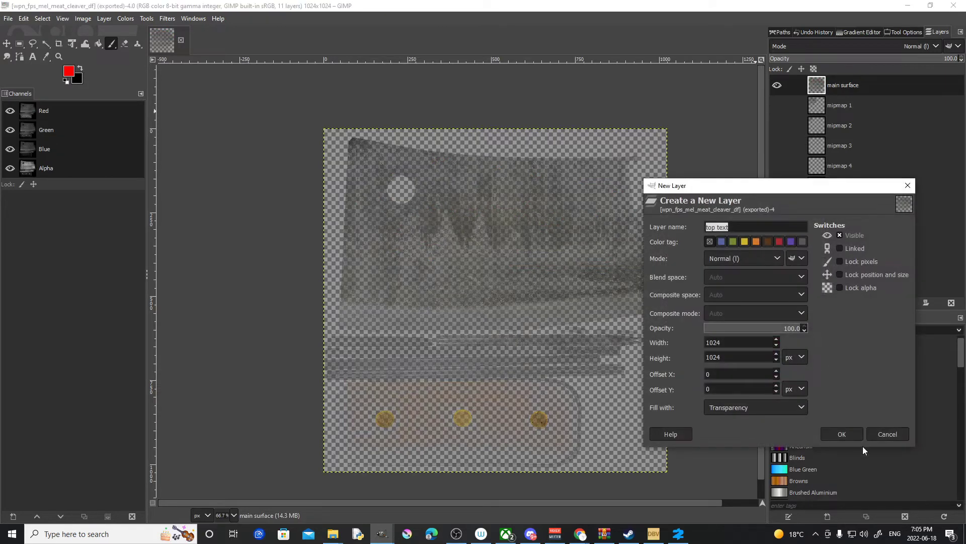
{"action": "left_click", "coordinate": [845, 435]}
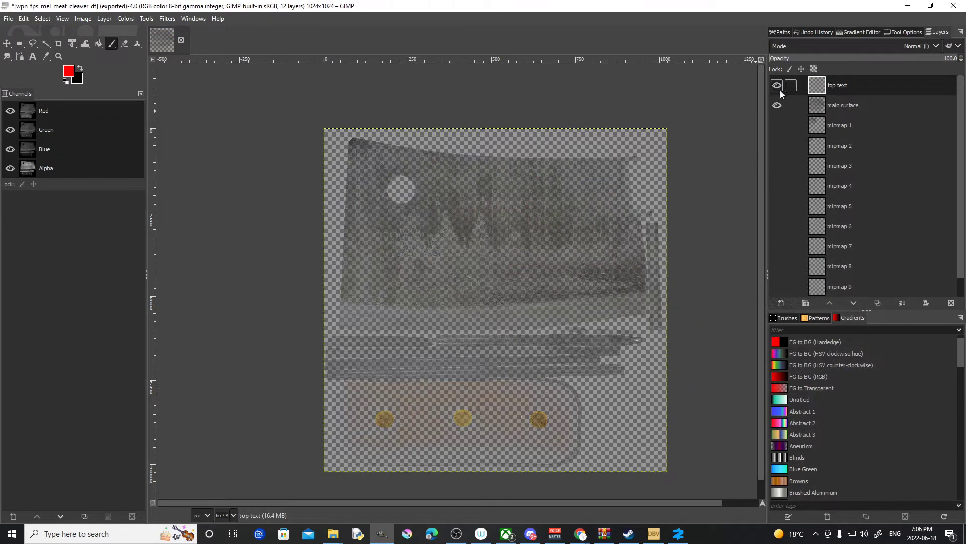
{"action": "mouse_move", "coordinate": [391, 228]}
{"action": "left_mouse_down"}
{"action": "mouse_move", "coordinate": [579, 209]}
{"action": "mouse_move", "coordinate": [594, 247]}
{"action": "mouse_move", "coordinate": [410, 210]}
{"action": "mouse_move", "coordinate": [418, 224]}
{"action": "mouse_move", "coordinate": [554, 221]}
{"action": "mouse_move", "coordinate": [528, 238]}
{"action": "left_mouse_up"}
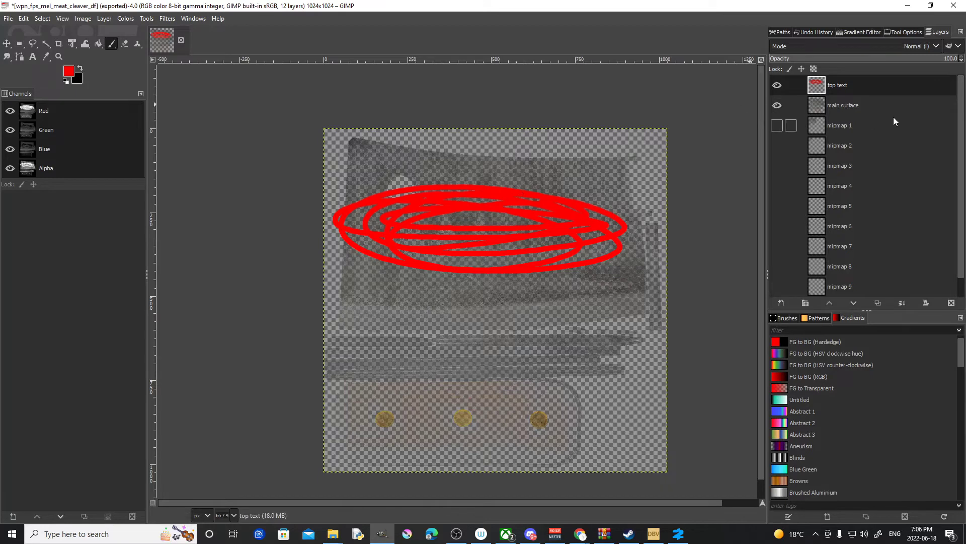
Fade the scribble layer to 5.3 opacity, merge it down, and re-export over the DDS
{"action": "left_click", "coordinate": [779, 59]}
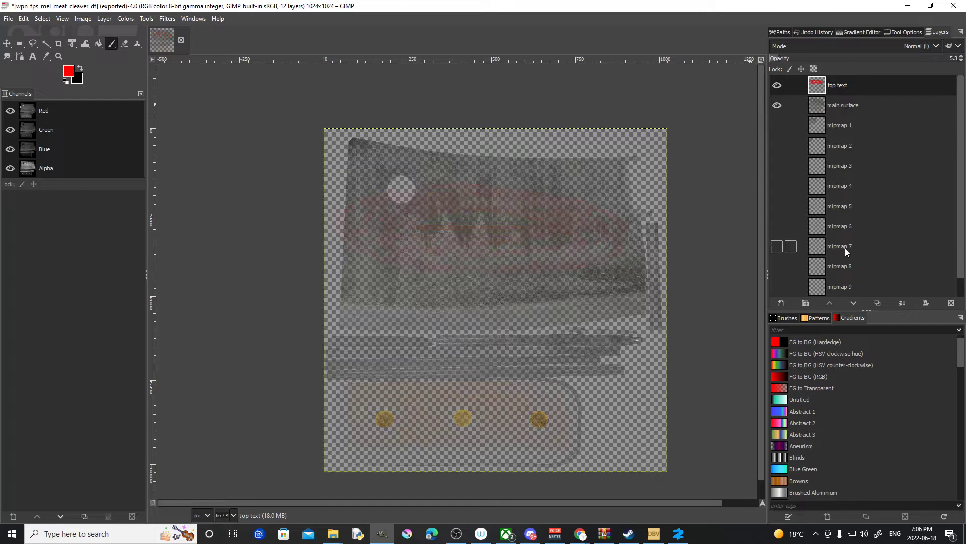
{"action": "right_click", "coordinate": [858, 84]}
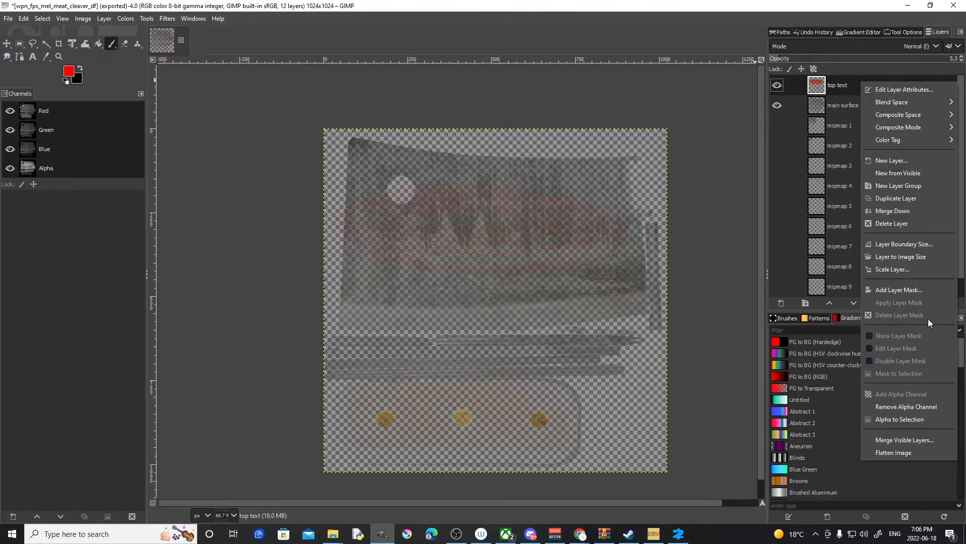
{"action": "left_click", "coordinate": [901, 211]}
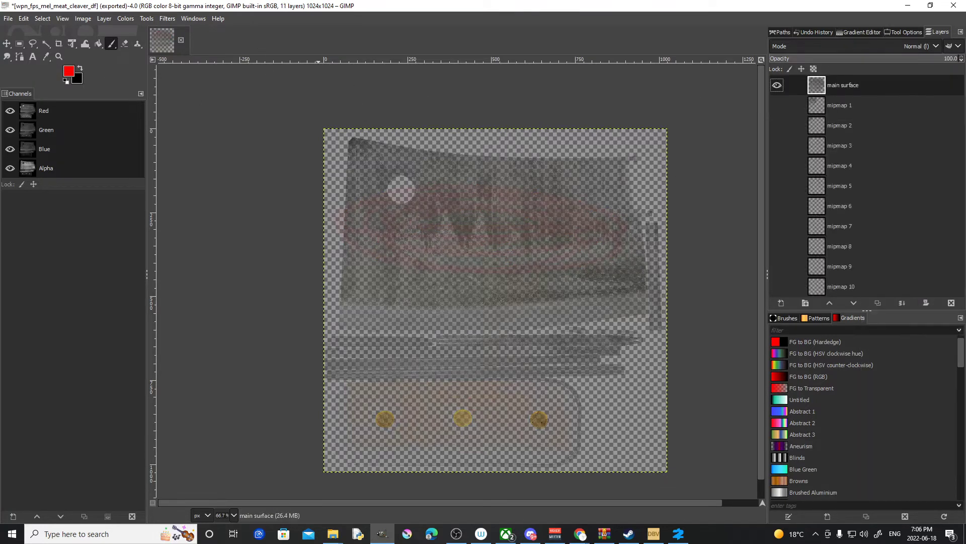
{"action": "left_click", "coordinate": [9, 20]}
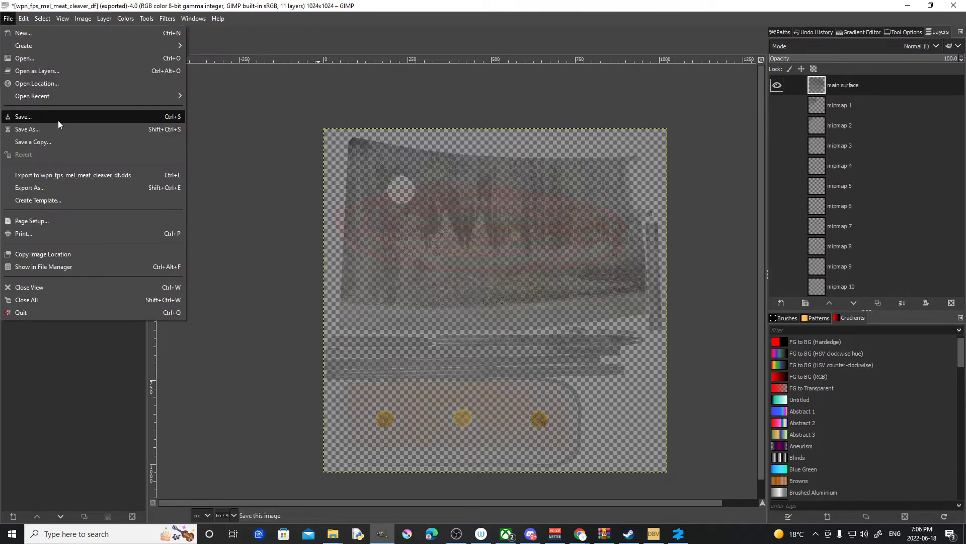
{"action": "left_click", "coordinate": [81, 176]}
Delete the old wpn_fps_mel_meat_cleaver_df.texture and rename the new DDS's extension to .texture
{"action": "left_click", "coordinate": [908, 6]}
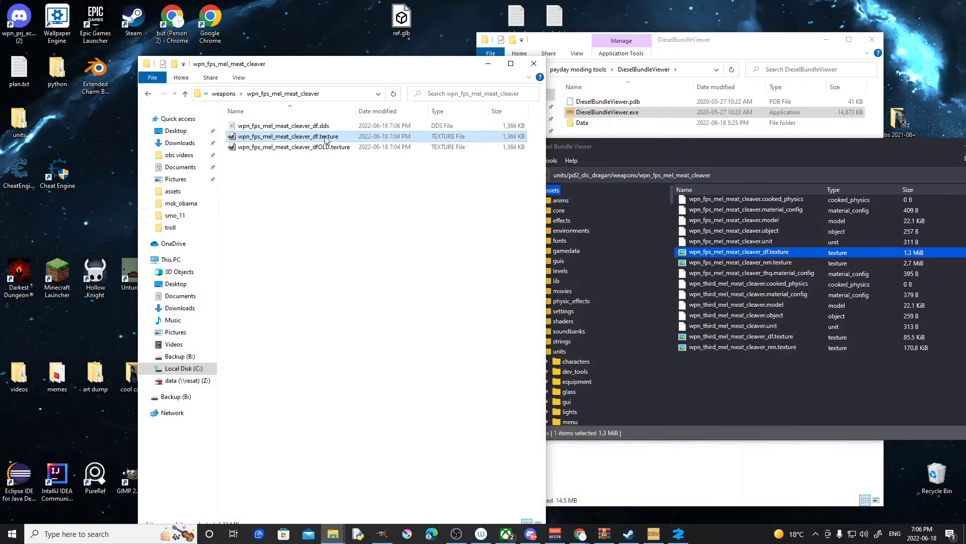
{"action": "key", "text": "Delete"}
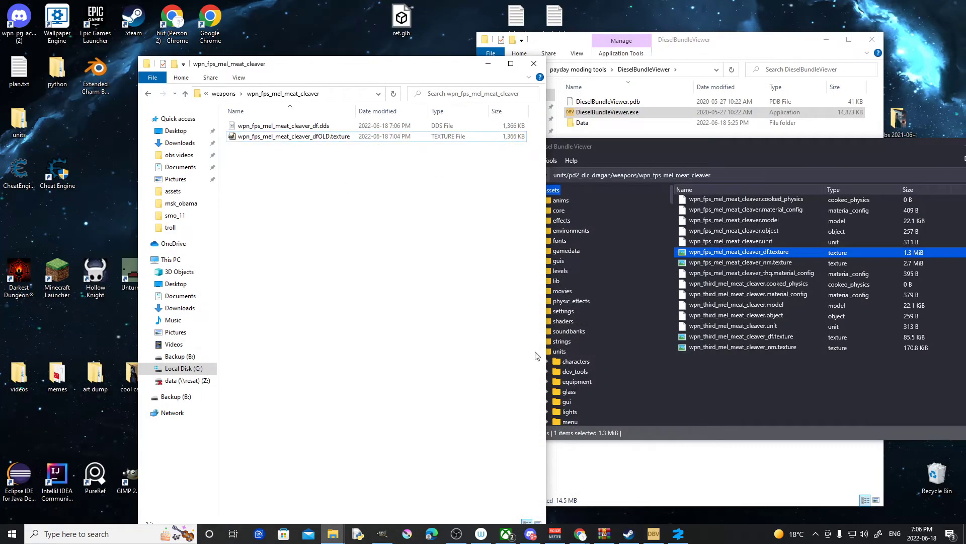
{"action": "left_click", "coordinate": [329, 126]}
{"action": "left_click", "coordinate": [332, 126]}
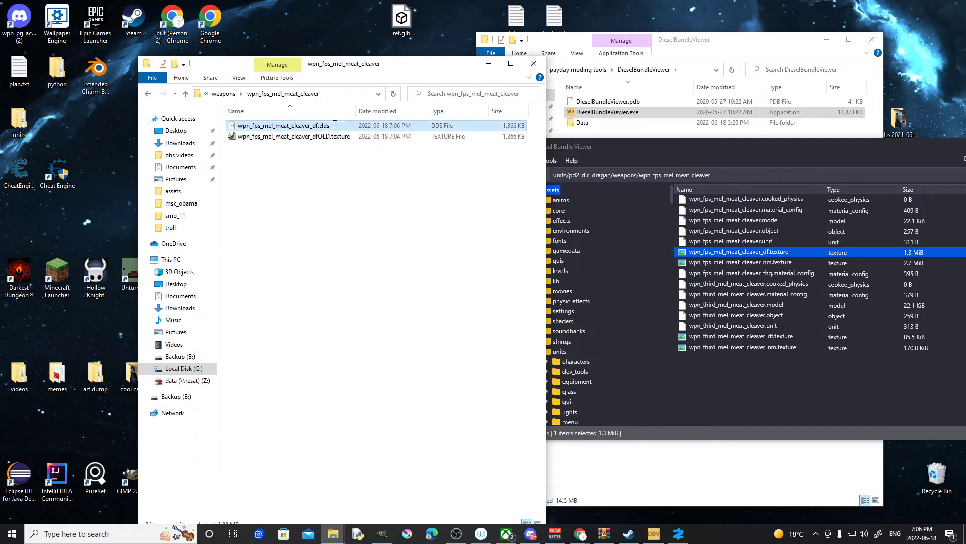
{"action": "left_click", "coordinate": [335, 125]}
{"action": "key", "text": "BackSpace"}
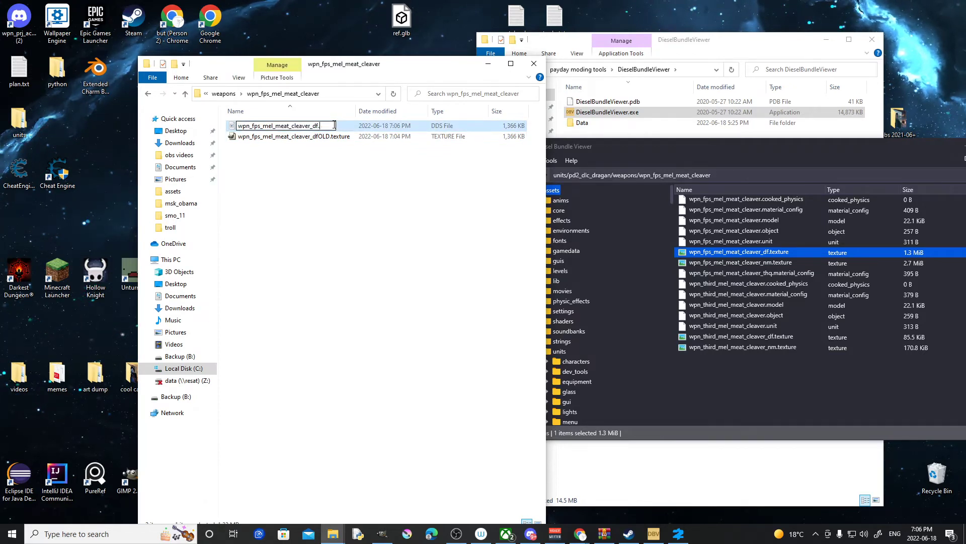
{"action": "type", "text": "t"}
{"action": "type", "text": "exture"}
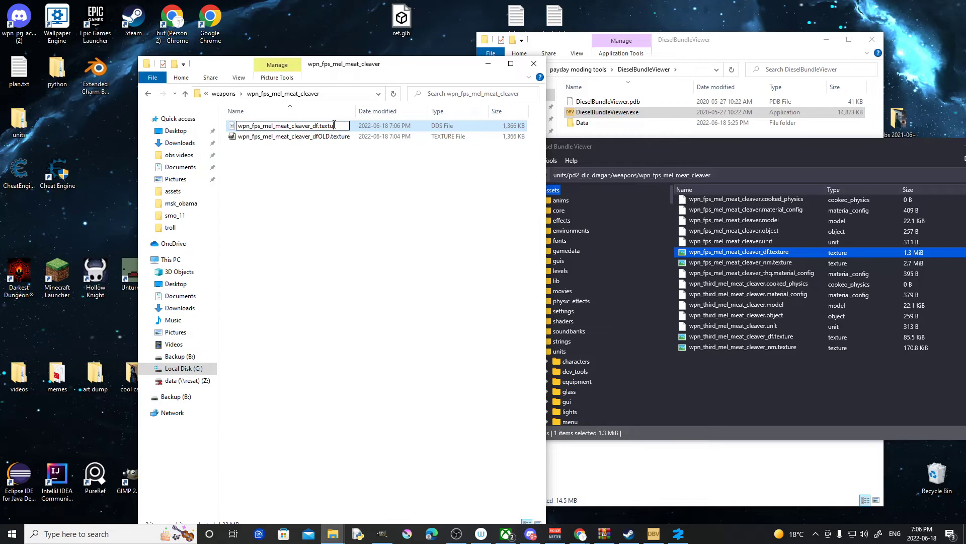
{"action": "key", "text": "Return"}
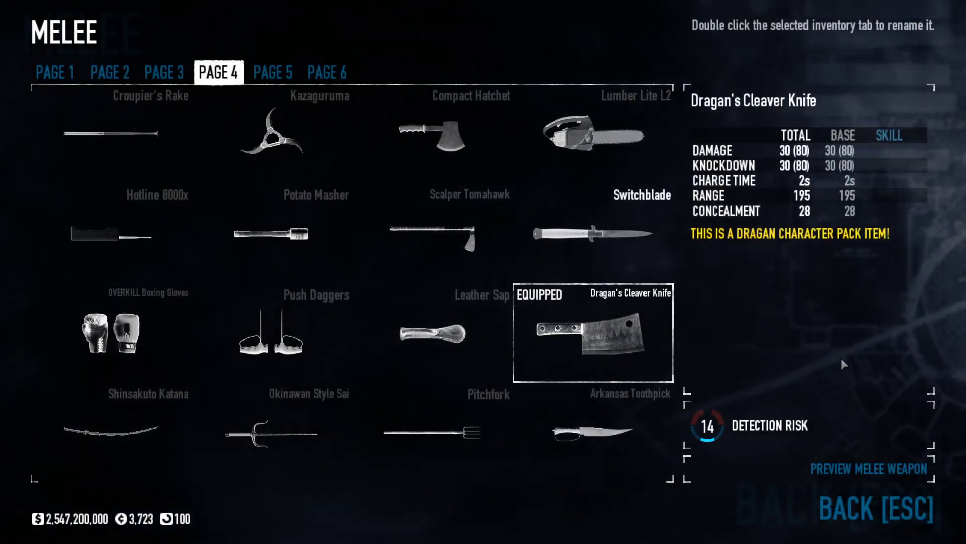
In PAYDAY 2's inventory, view the character screen, then select the bm_sm_wish and bm_msk_deltaforce masks
{"action": "key", "text": "Escape"}
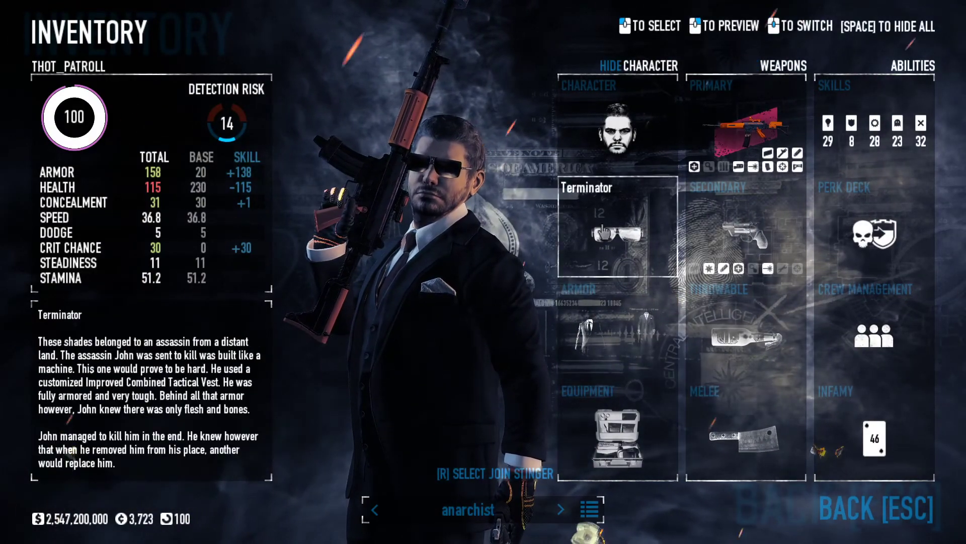
{"action": "left_click", "coordinate": [630, 104]}
{"action": "key", "text": "Escape"}
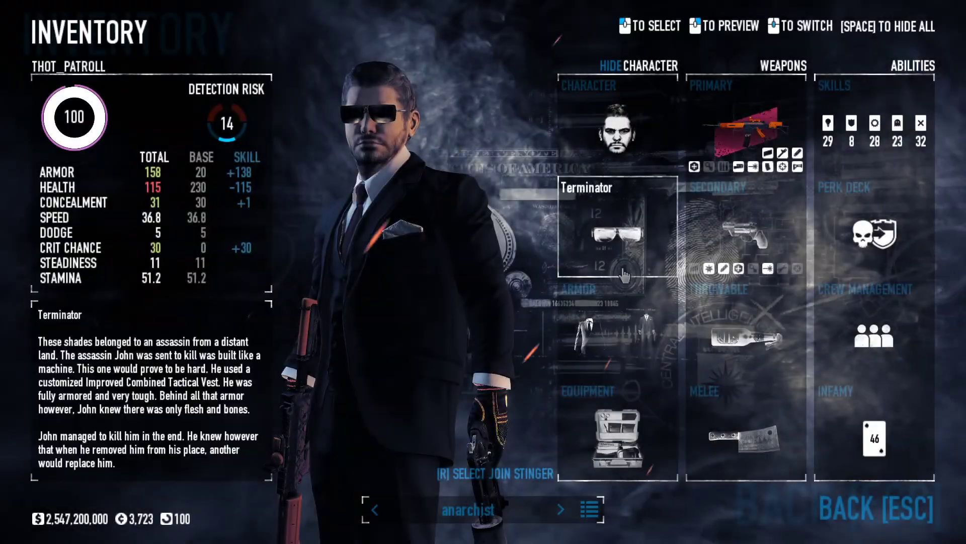
{"action": "left_click", "coordinate": [624, 212]}
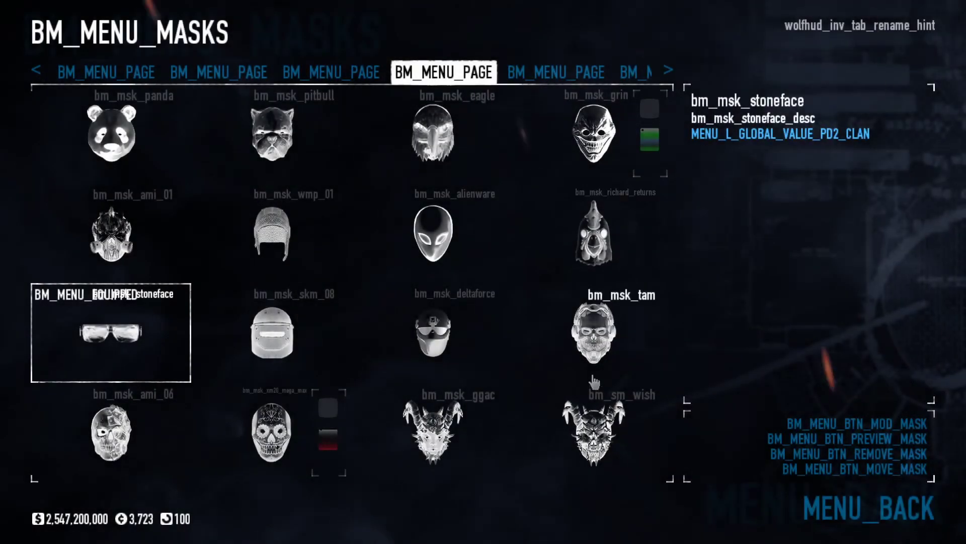
{"action": "left_click", "coordinate": [596, 433]}
{"action": "left_click", "coordinate": [443, 330]}
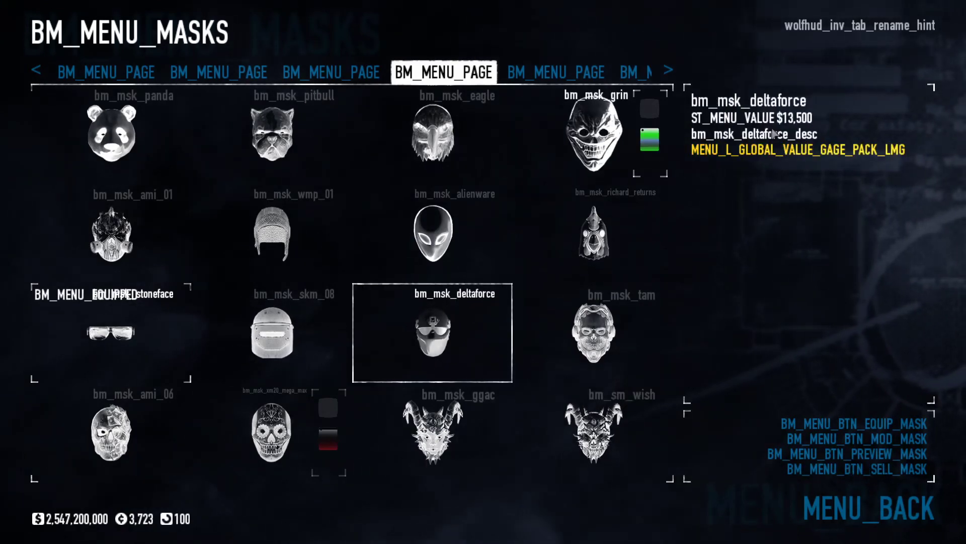